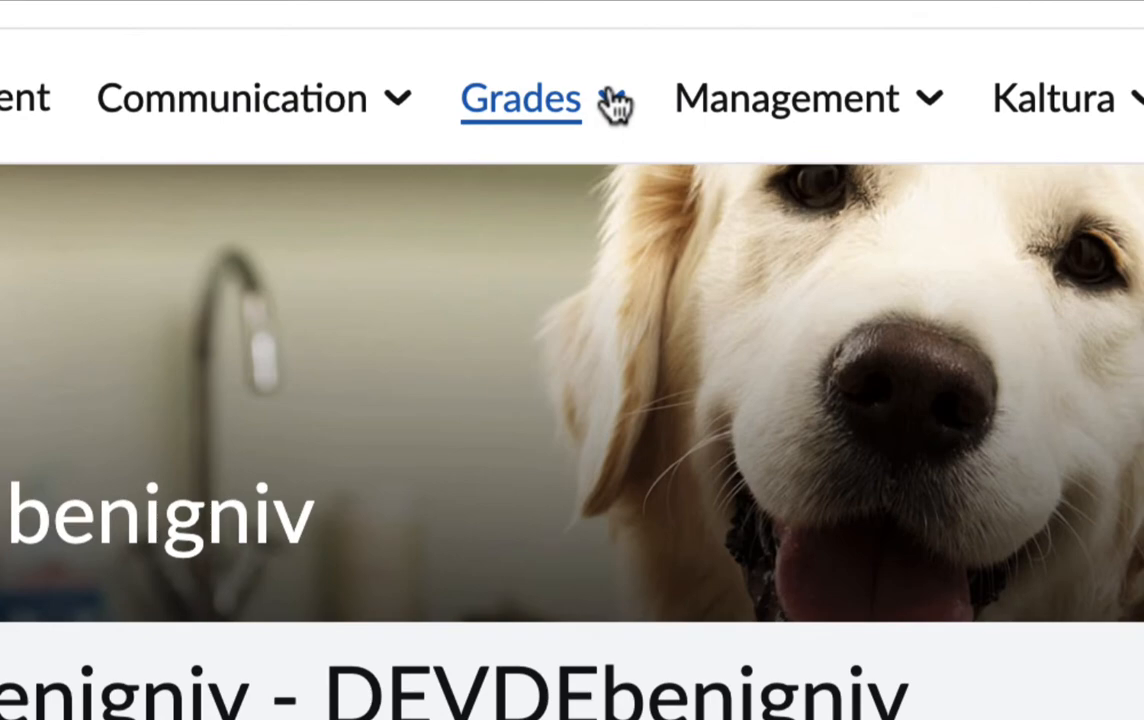
Open the course's Grades area and start the Grades Setup Wizard.
left_click(614, 103)
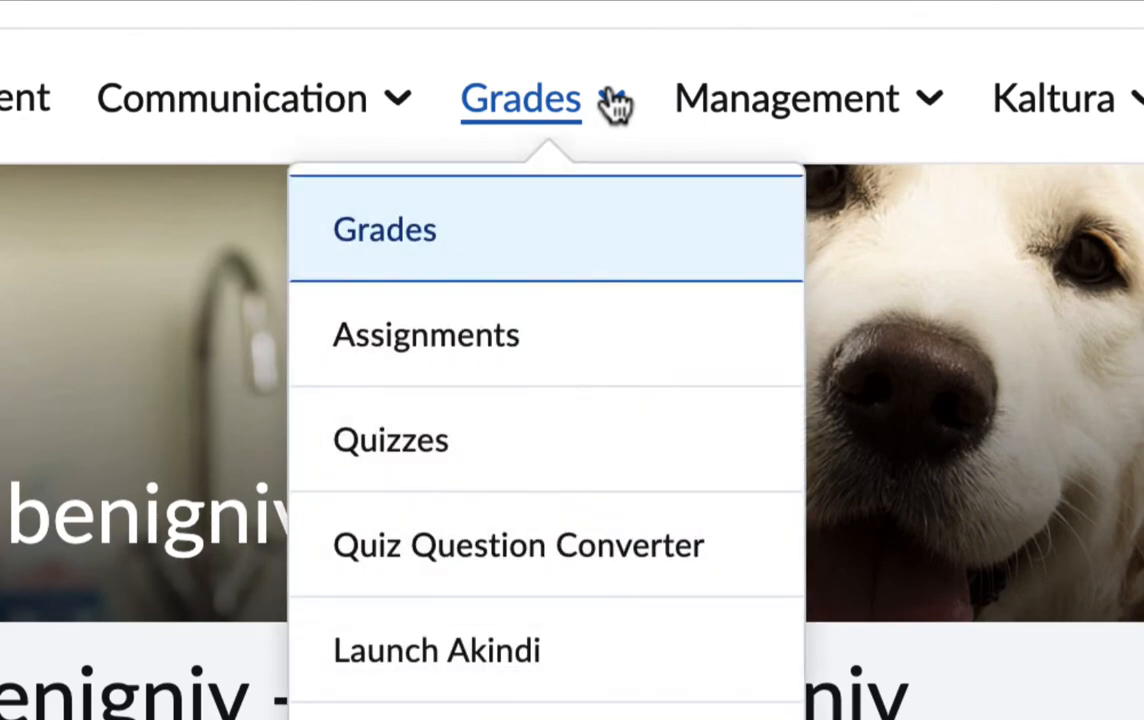
left_click(385, 245)
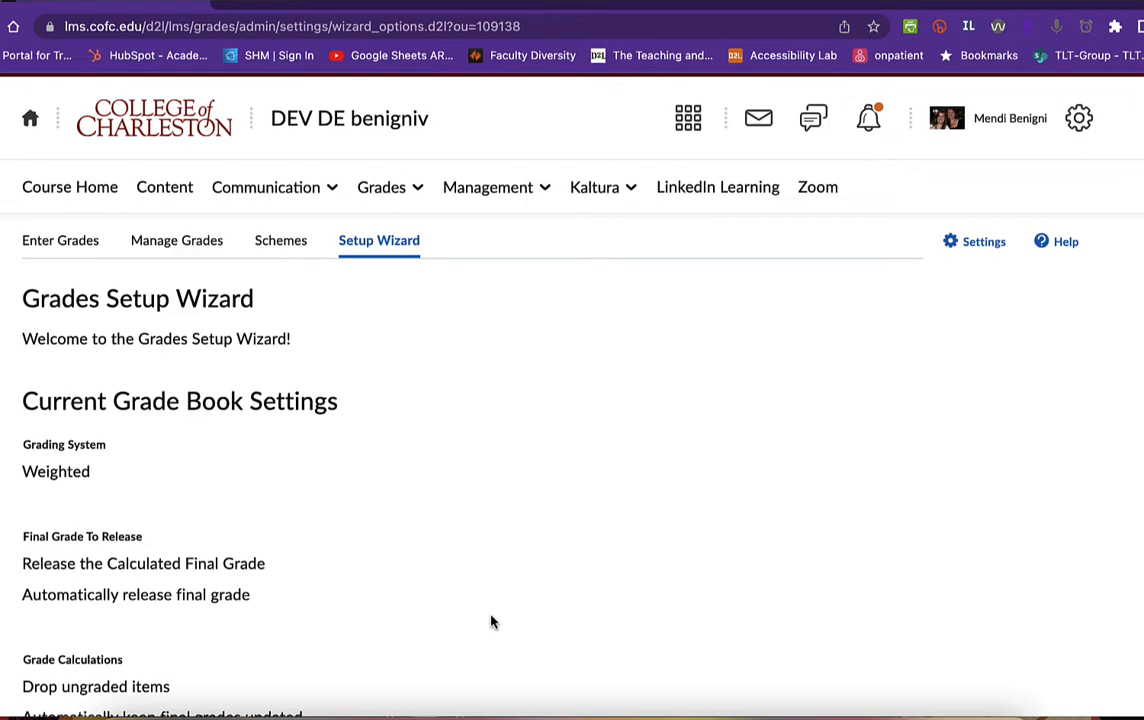
scroll(490, 622, "down", 10)
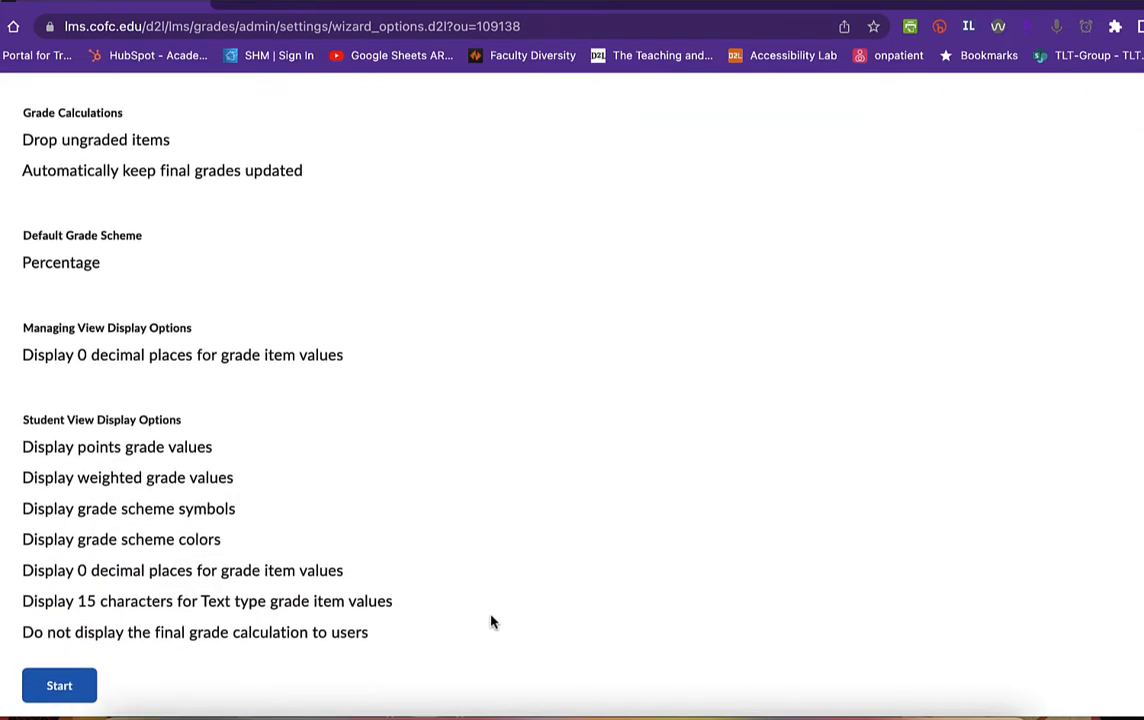
left_click(71, 687)
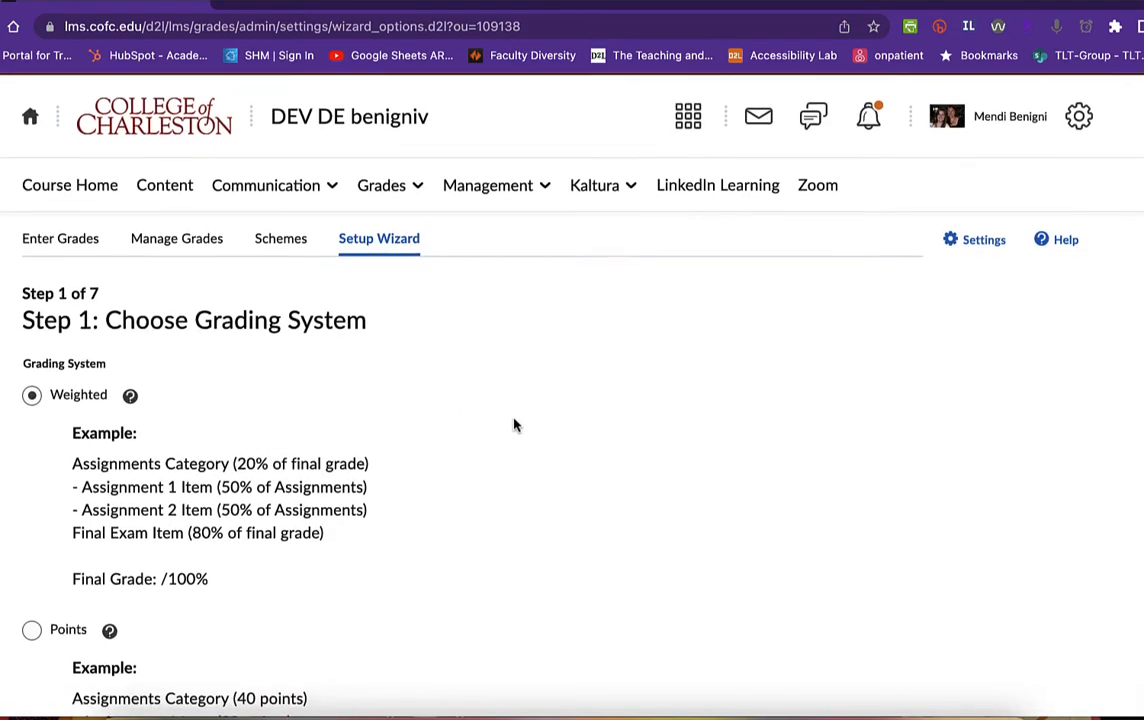
Review the grading system options, choose Weighted, and proceed to the final grade release settings.
scroll(514, 425, "down", 3)
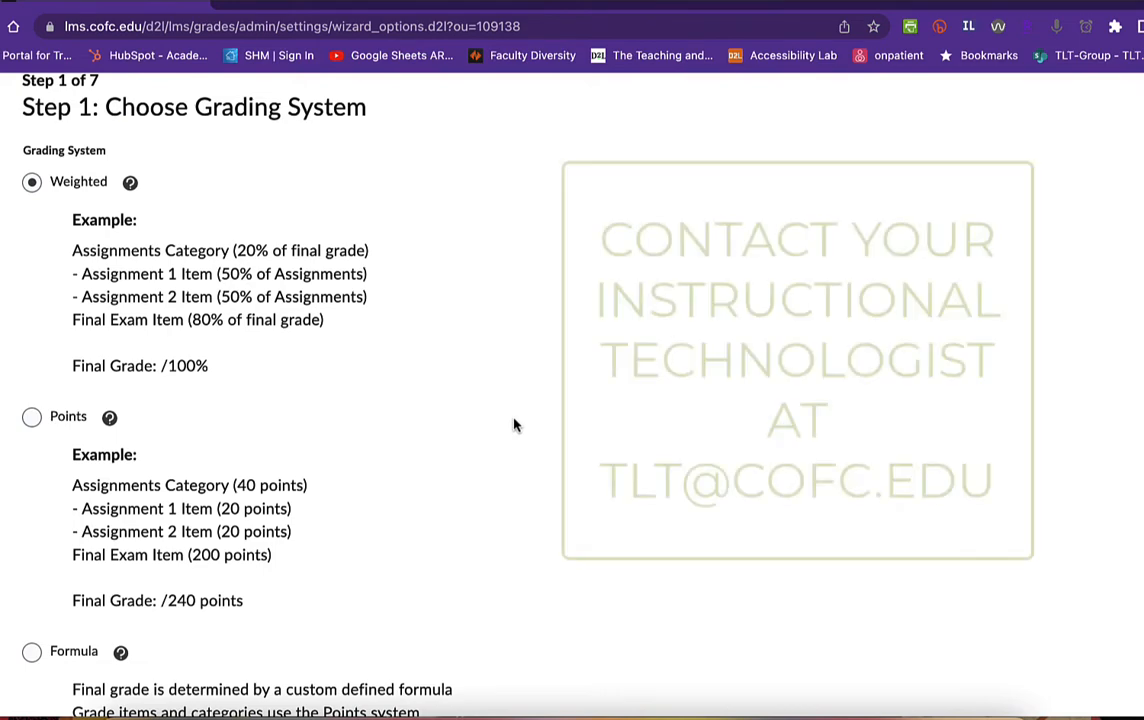
scroll(514, 425, "down", 1)
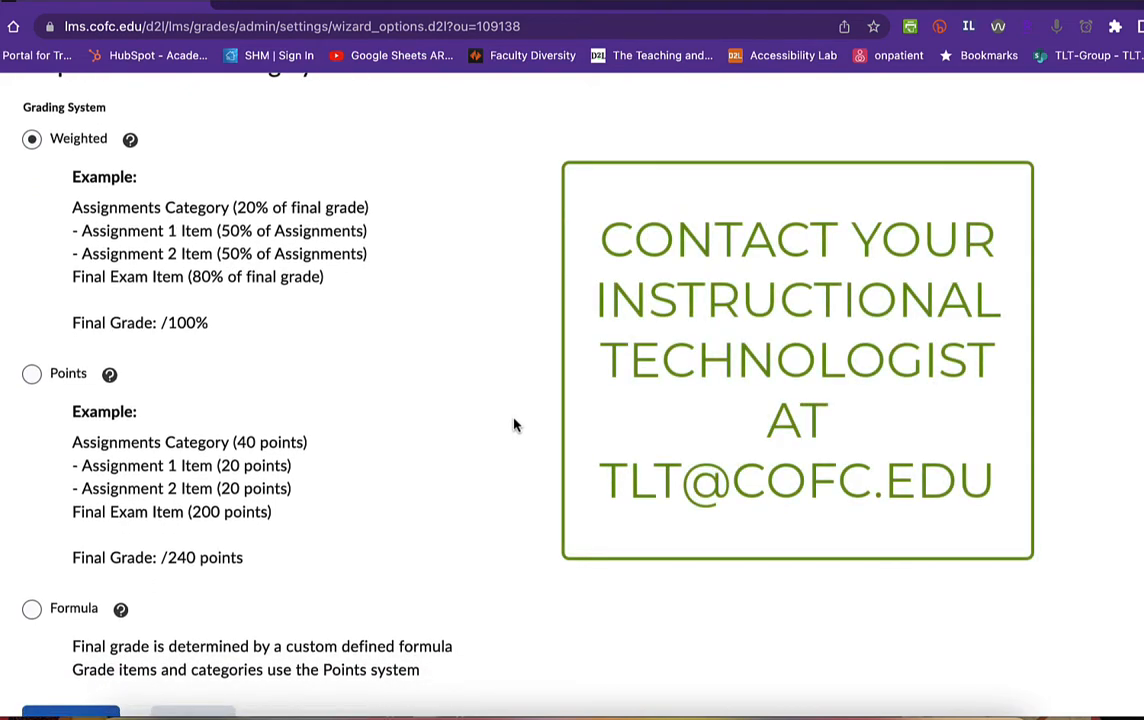
scroll(514, 425, "up", 1)
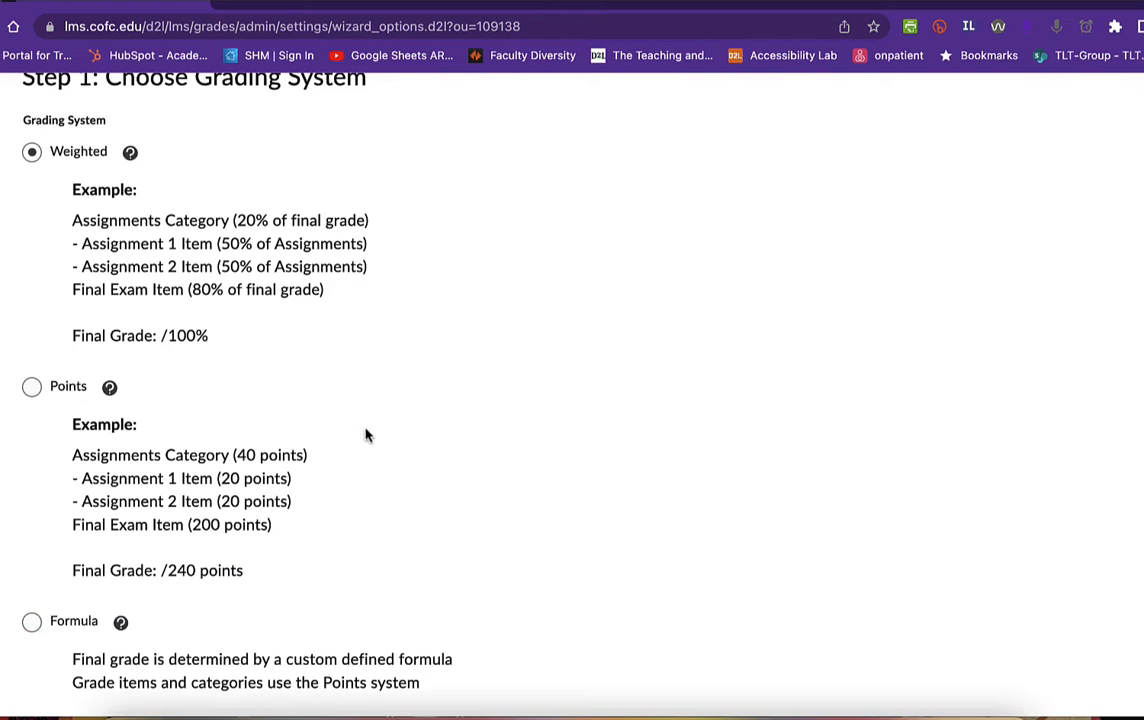
left_click(31, 153)
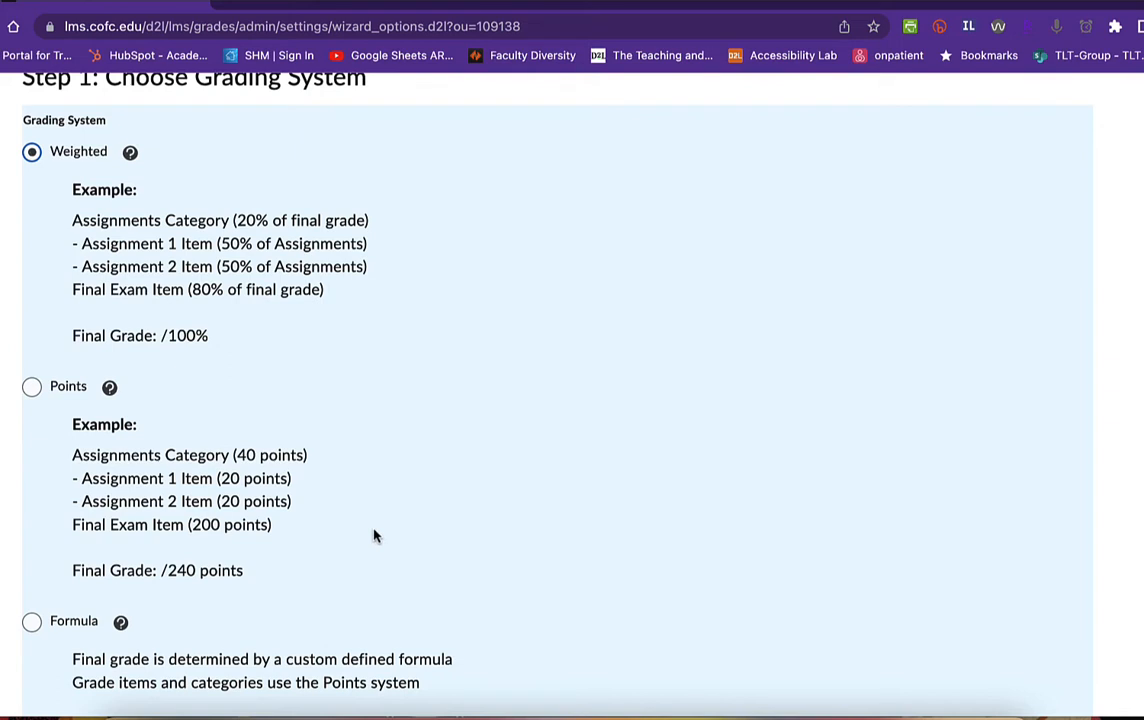
scroll(373, 536, "down", 1)
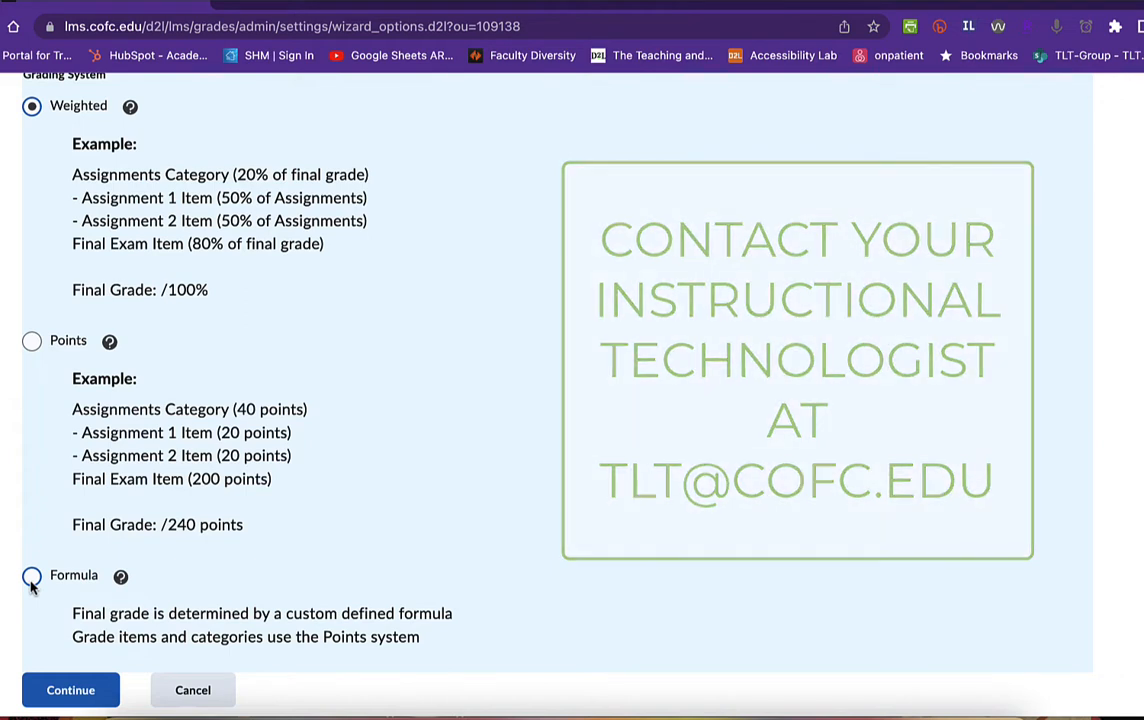
left_click(64, 692)
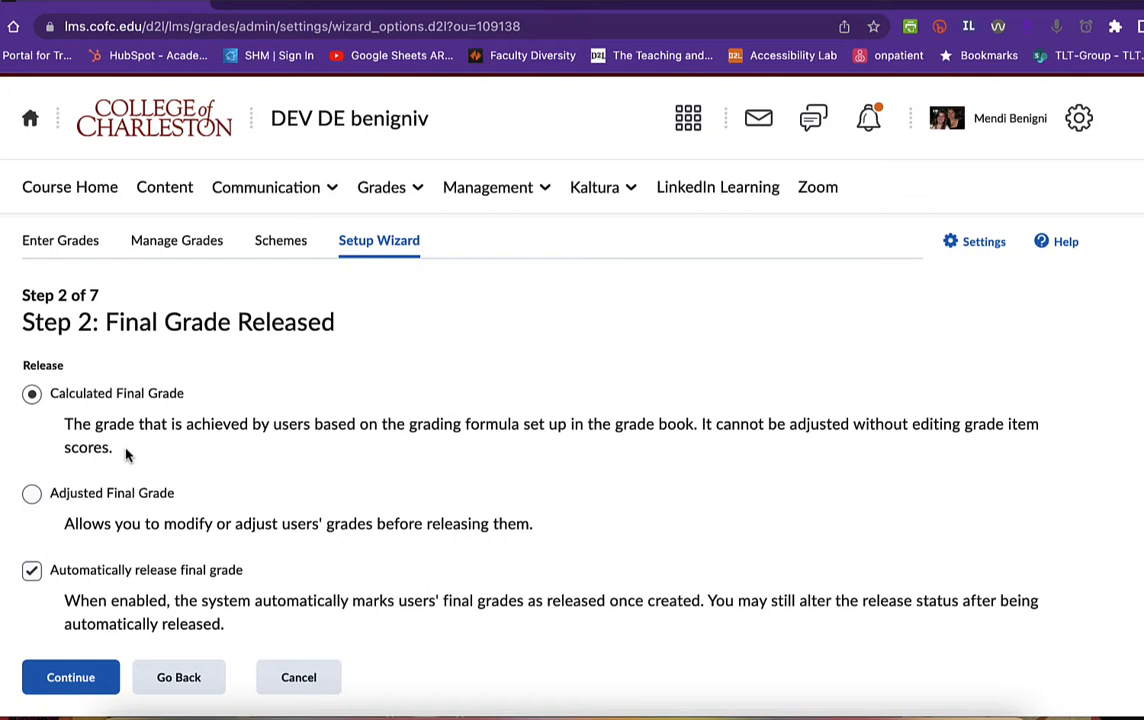
Release the Calculated Final Grade with automatic release of the final grade enabled, and proceed to grade calculations.
left_click(31, 570)
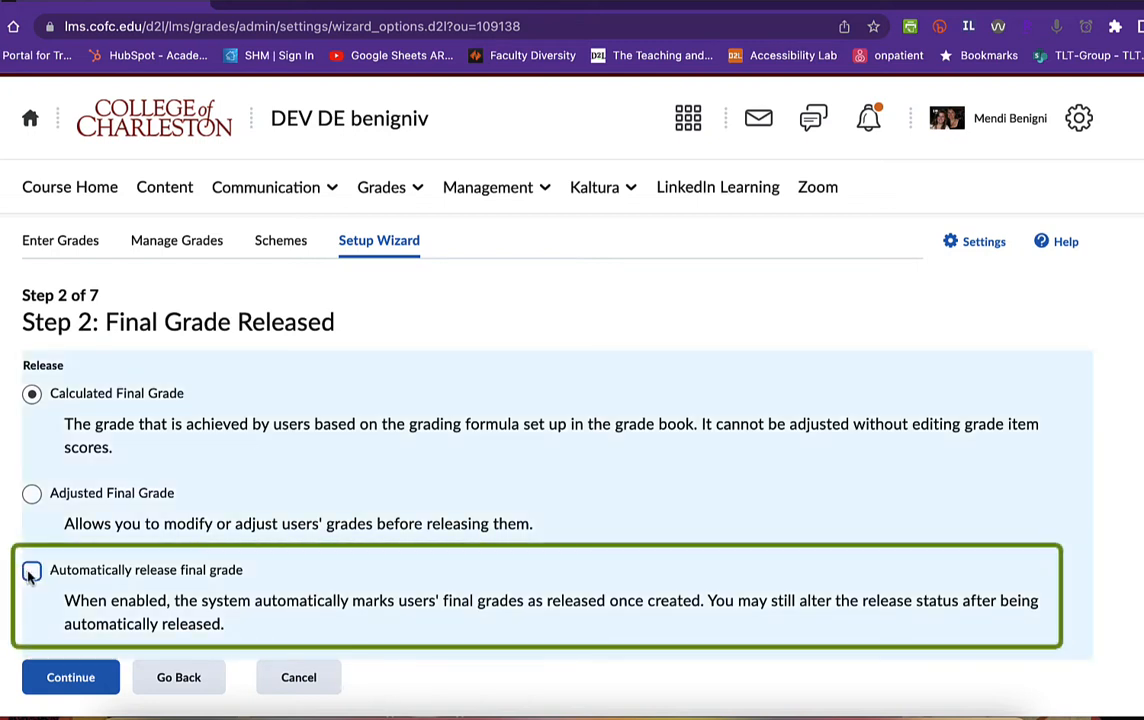
left_click(31, 571)
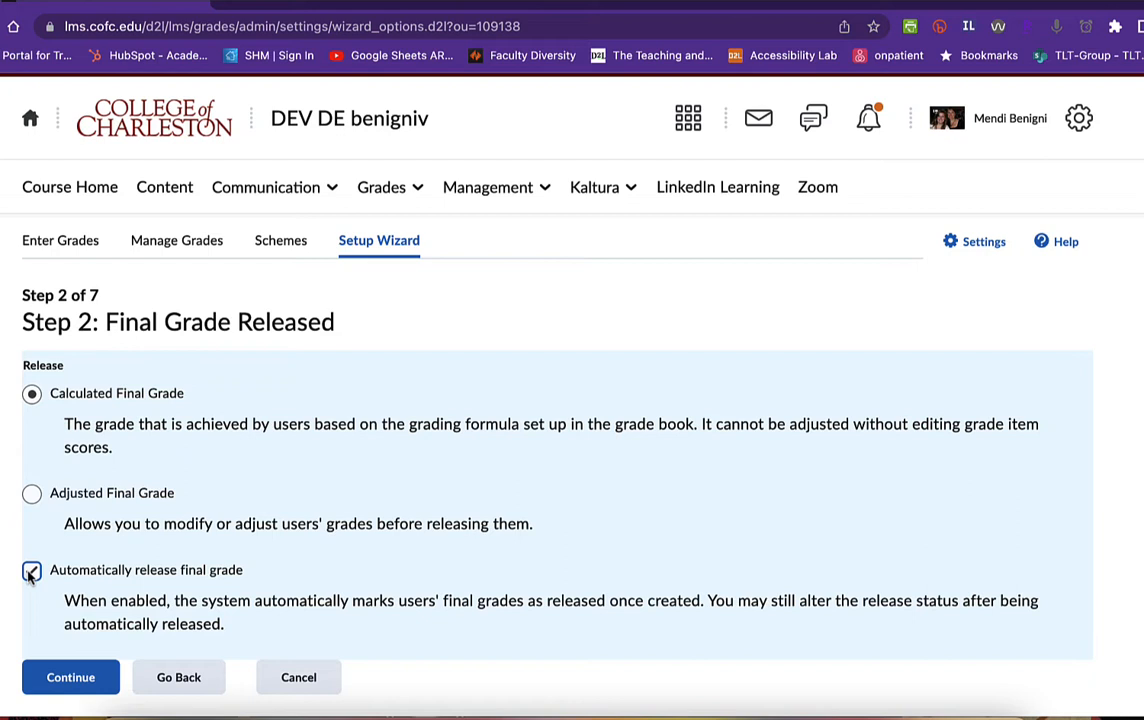
left_click(31, 570)
left_click(31, 572)
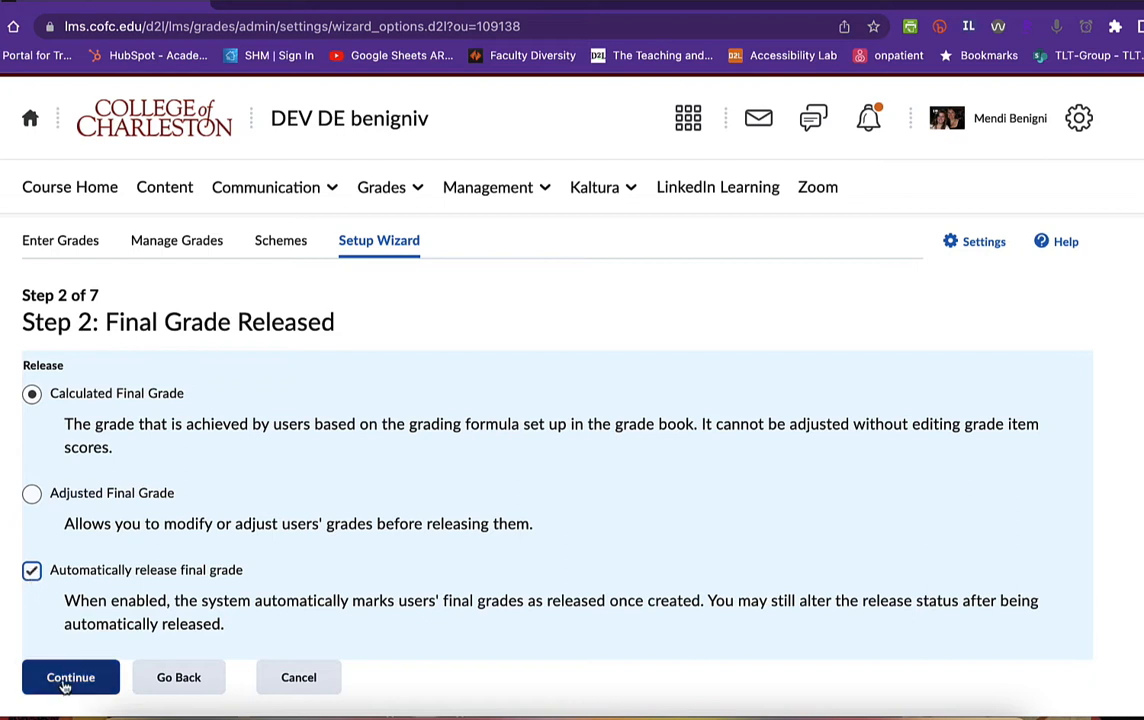
left_click(66, 682)
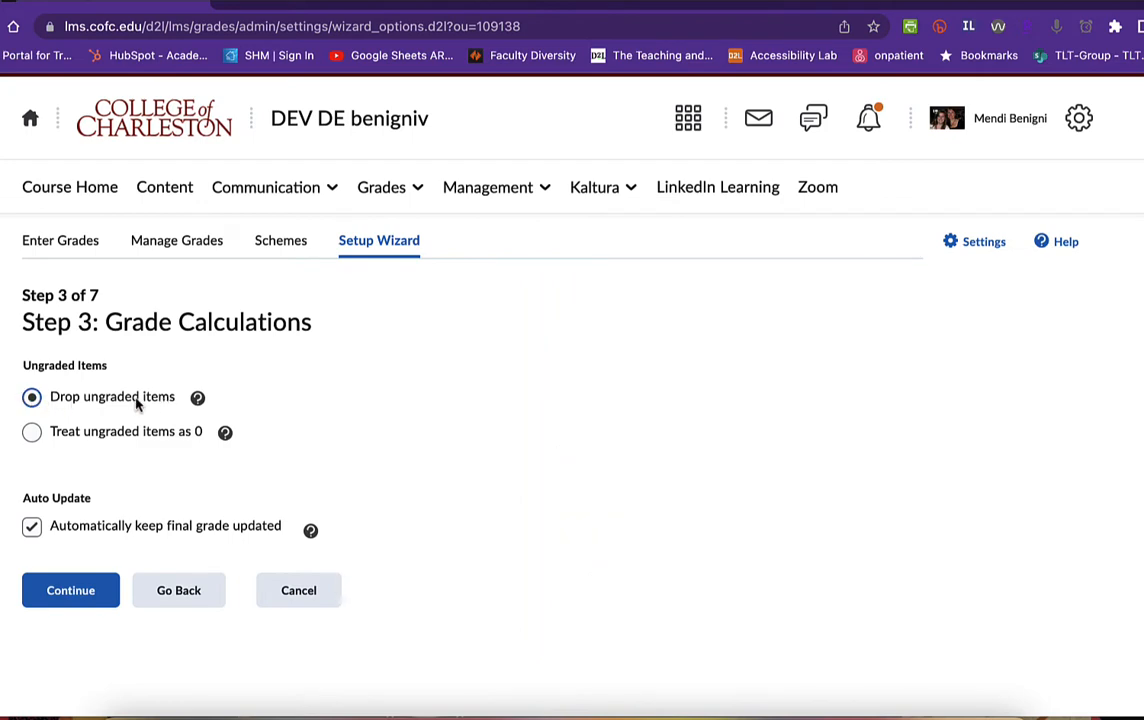
Accept dropping ungraded items with automatic final grade updates, and keep Percentage as the default grade scheme.
left_click(69, 596)
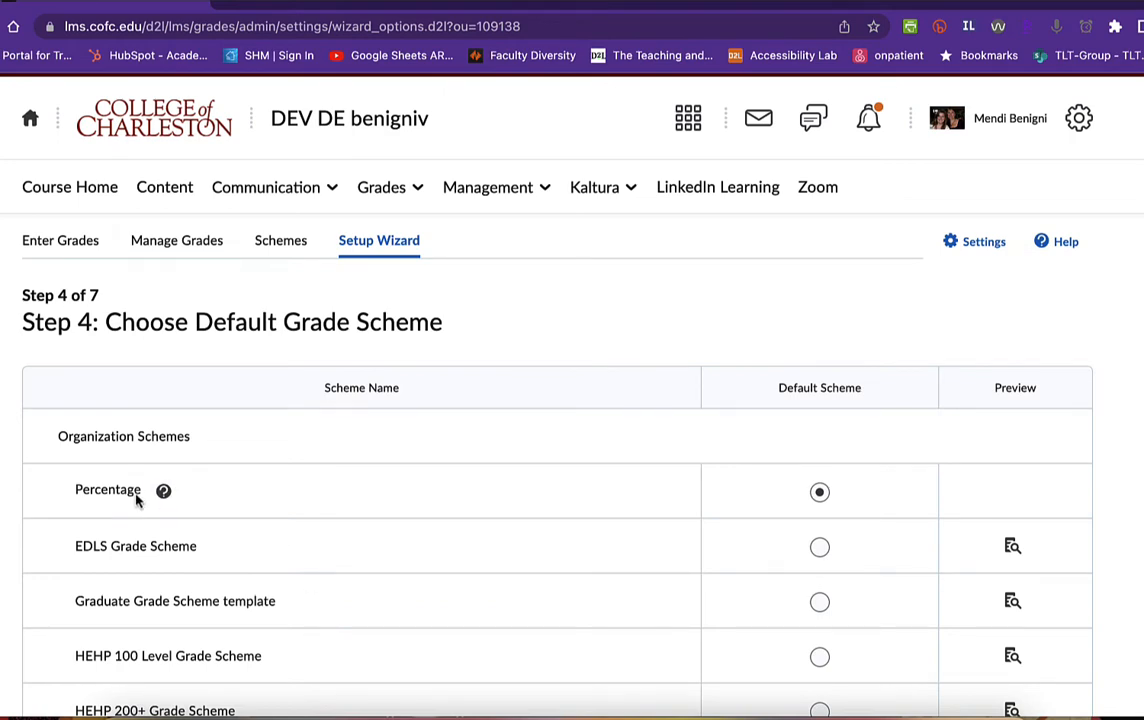
scroll(137, 501, "down", 10)
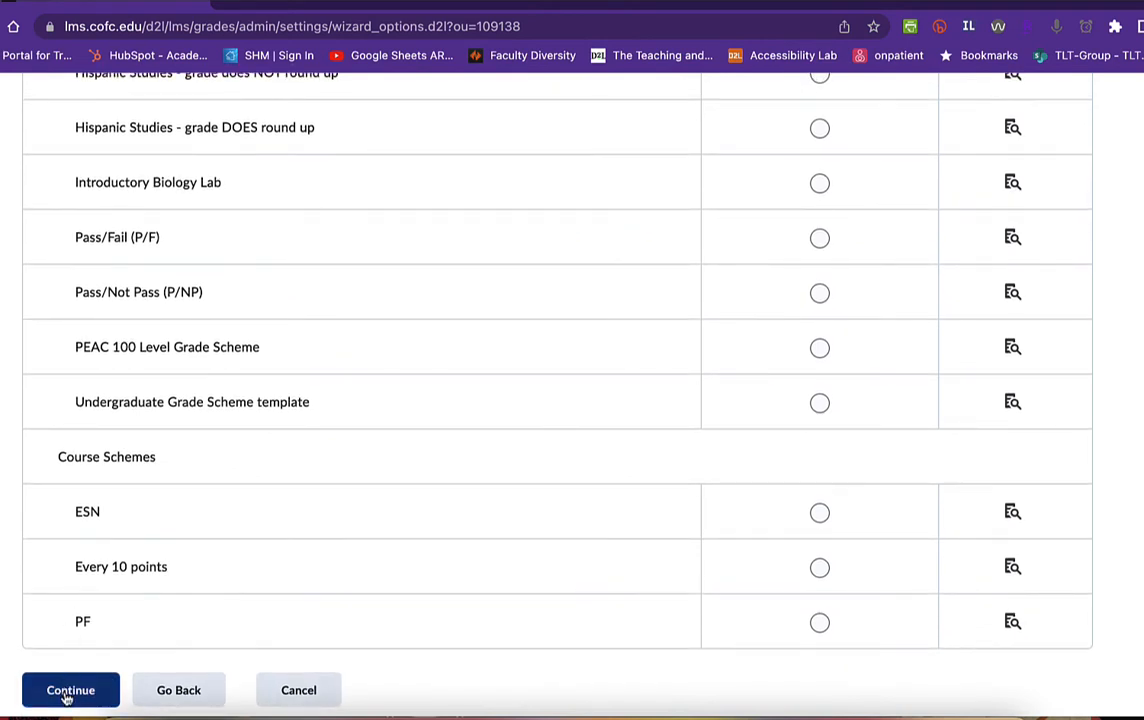
left_click(68, 696)
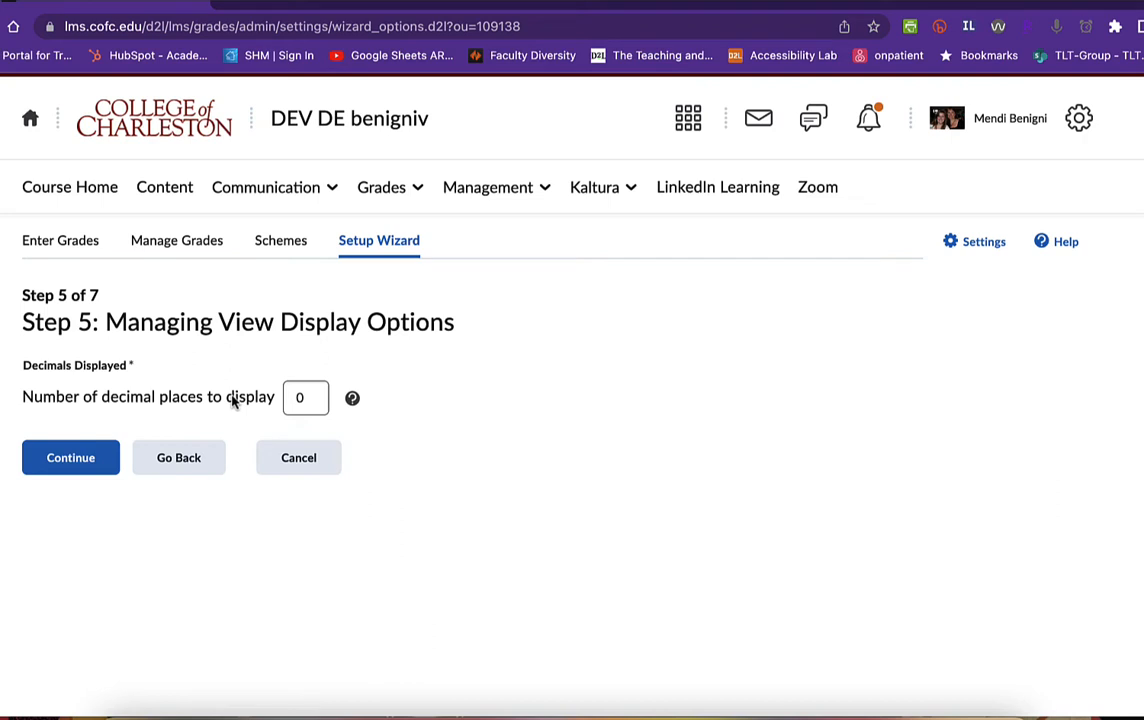
Keep 0 decimal places in the managing view display options and proceed to the student view options.
left_click(312, 401)
left_click_drag(304, 398, 260, 402)
left_click(90, 463)
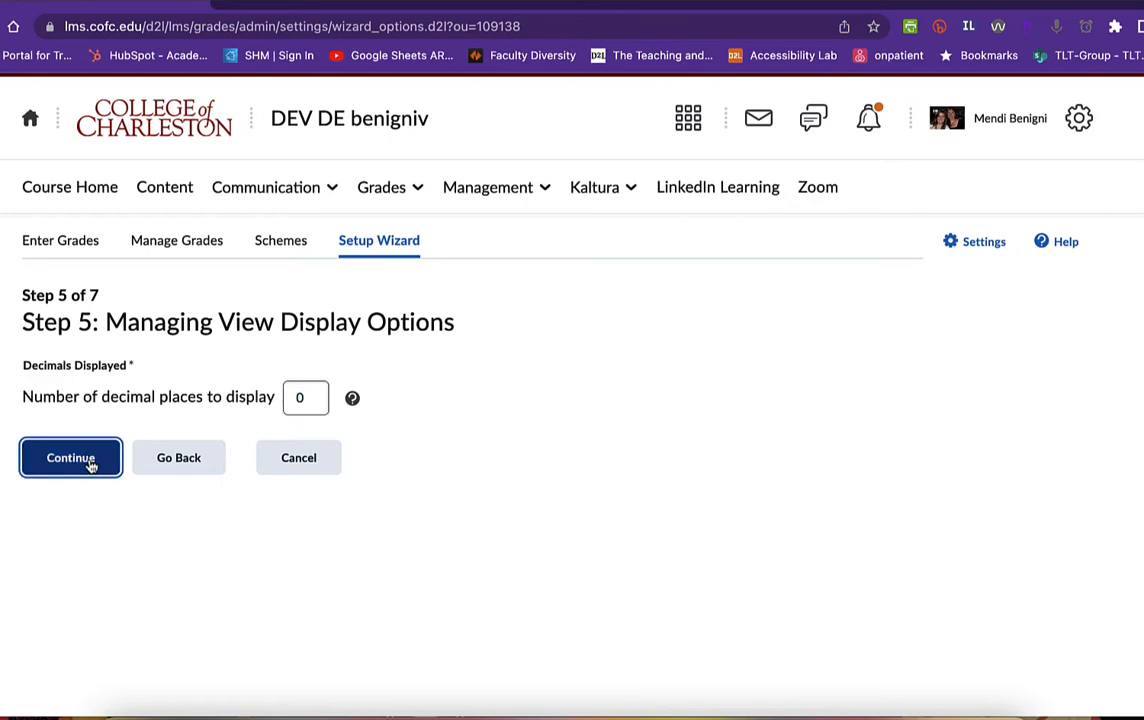
Accept the student view display options with all four grade details, 0 decimal places and 15 characters for text items.
scroll(567, 513, "down", 3)
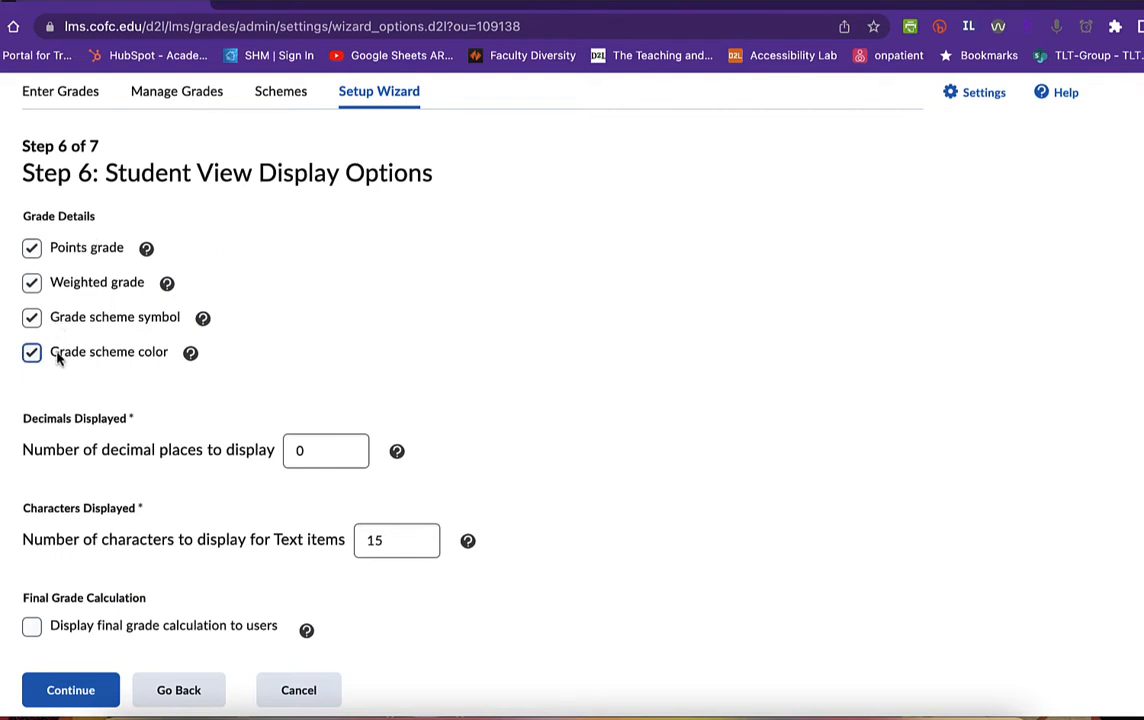
left_click(323, 453)
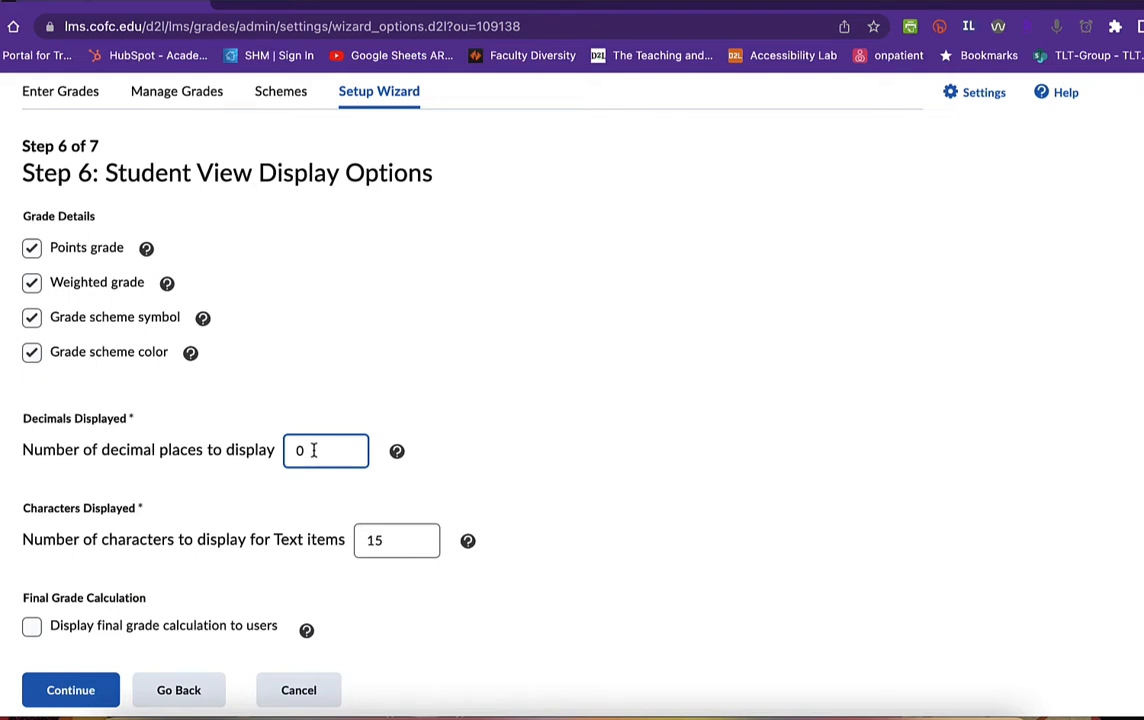
left_click(71, 695)
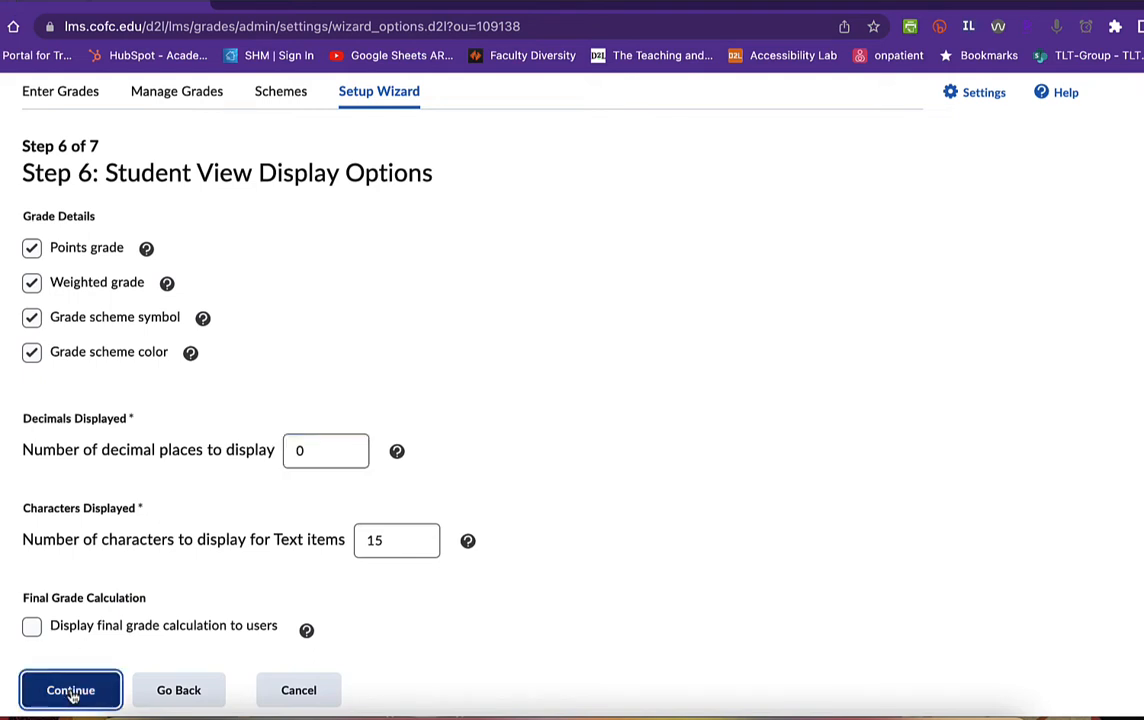
Review the grades setup summary and finish the wizard.
scroll(873, 472, "down", 3)
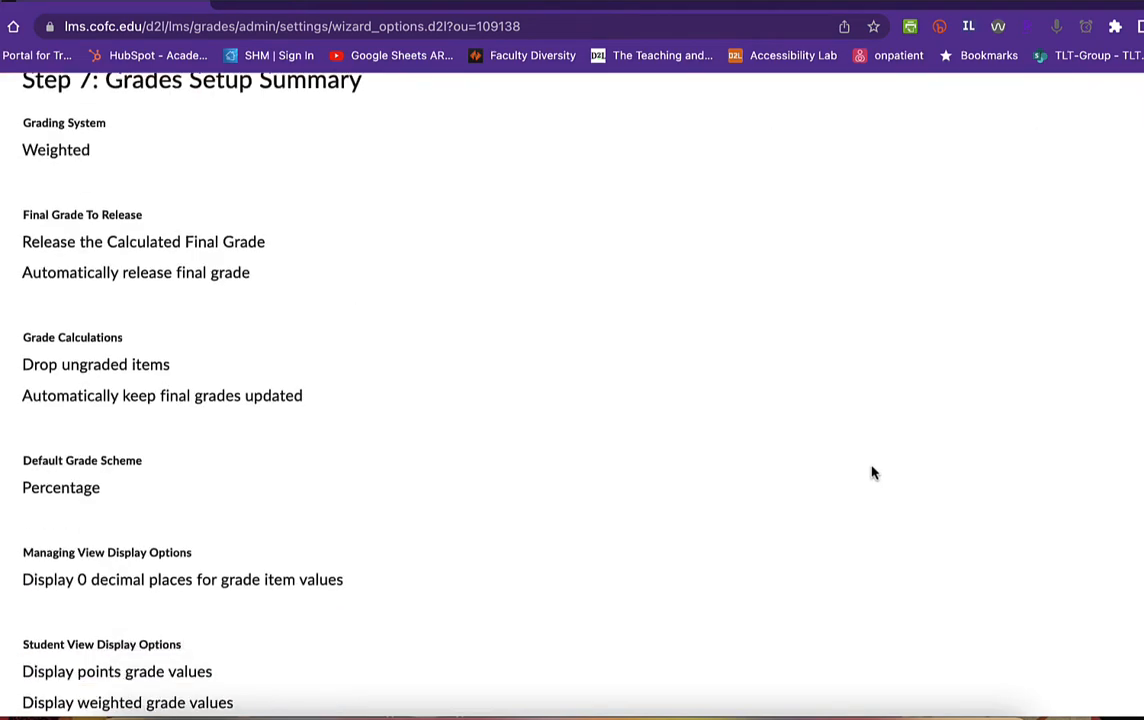
scroll(873, 472, "down", 3)
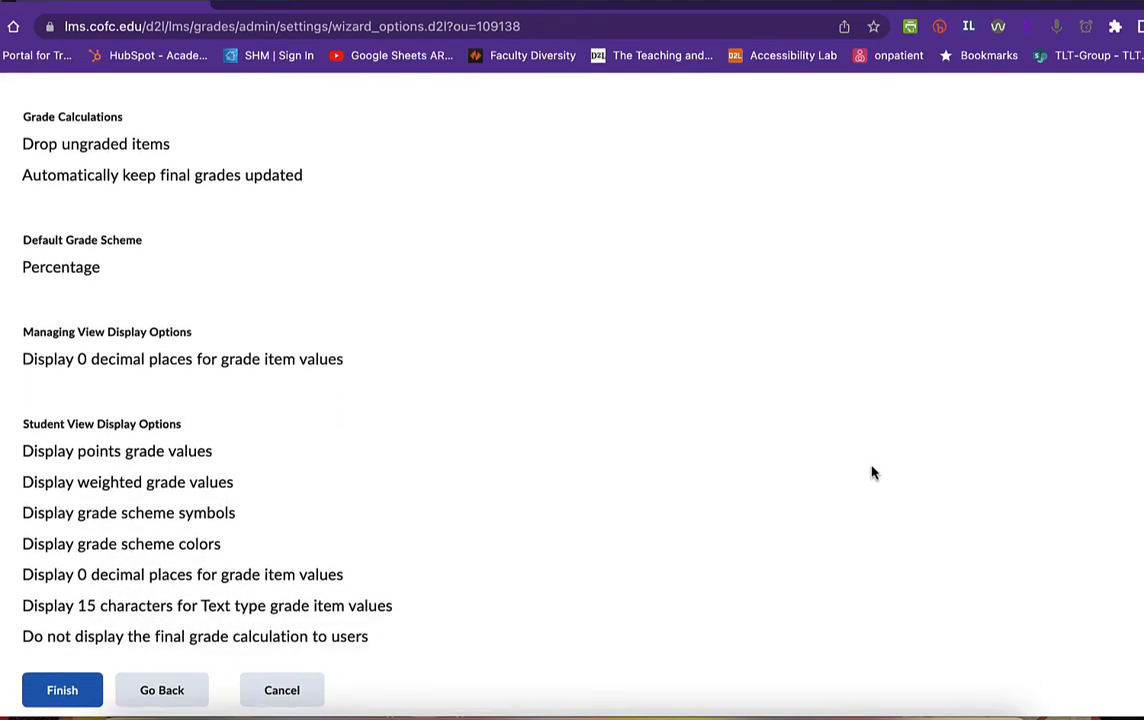
left_click(60, 693)
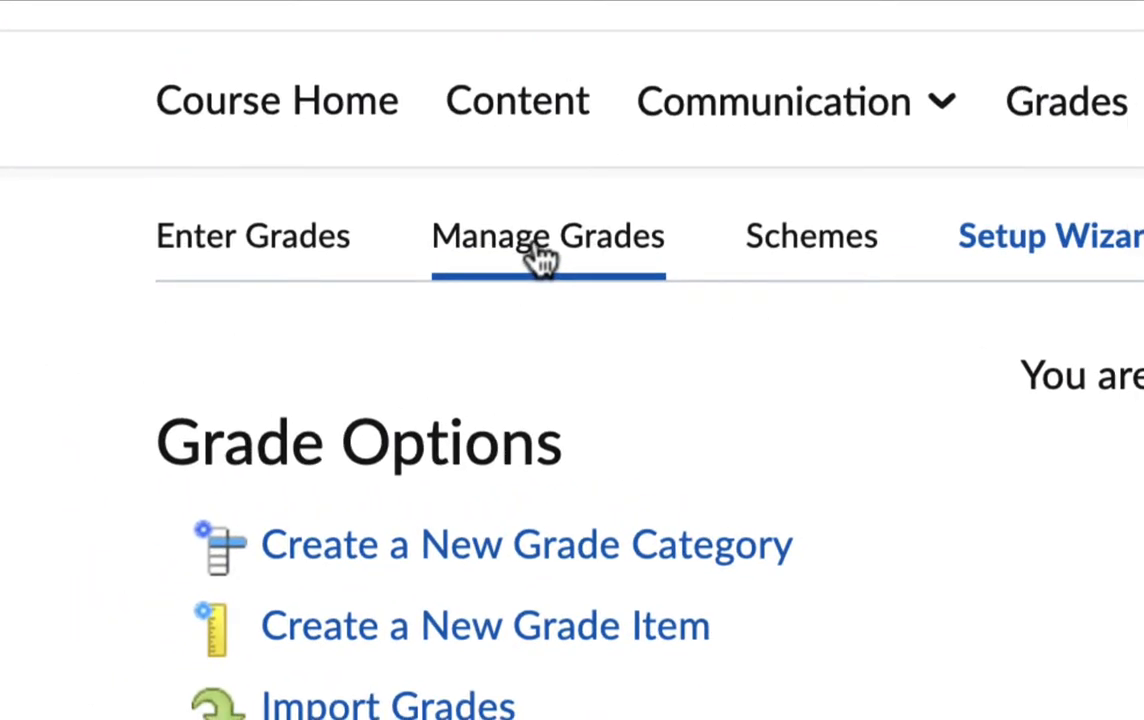
Open the Manage Grades page and highlight the note about the final calculated grade's total weight.
left_click(548, 256)
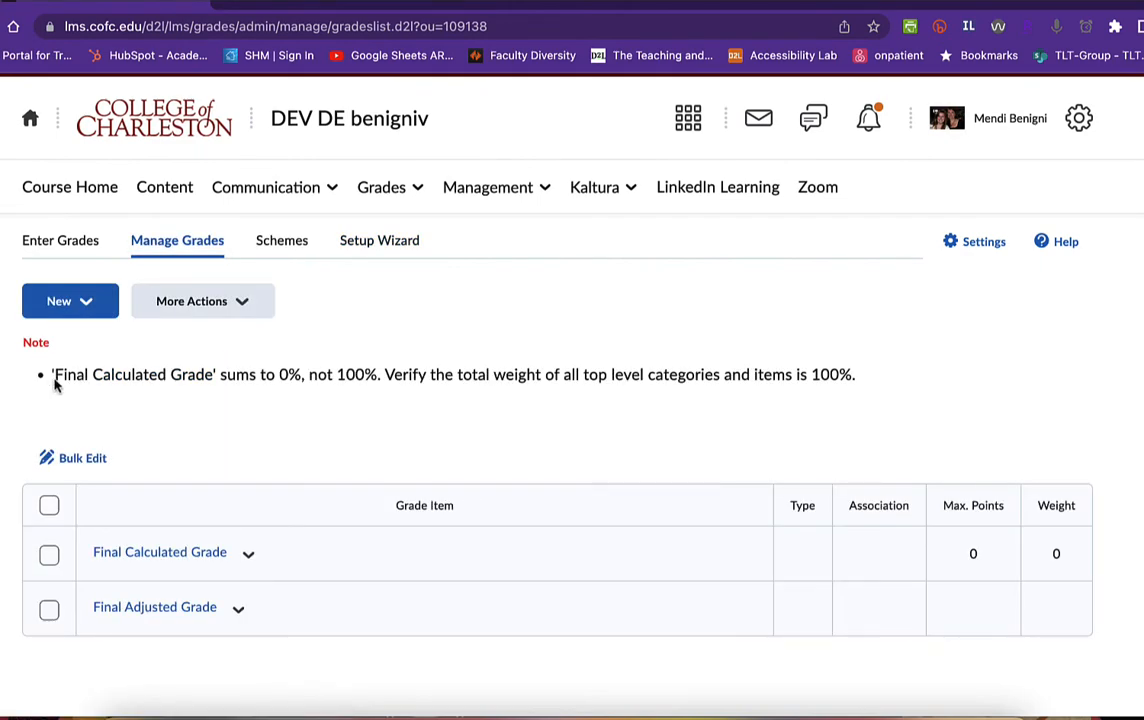
left_click_drag(52, 382, 845, 375)
left_click(993, 413)
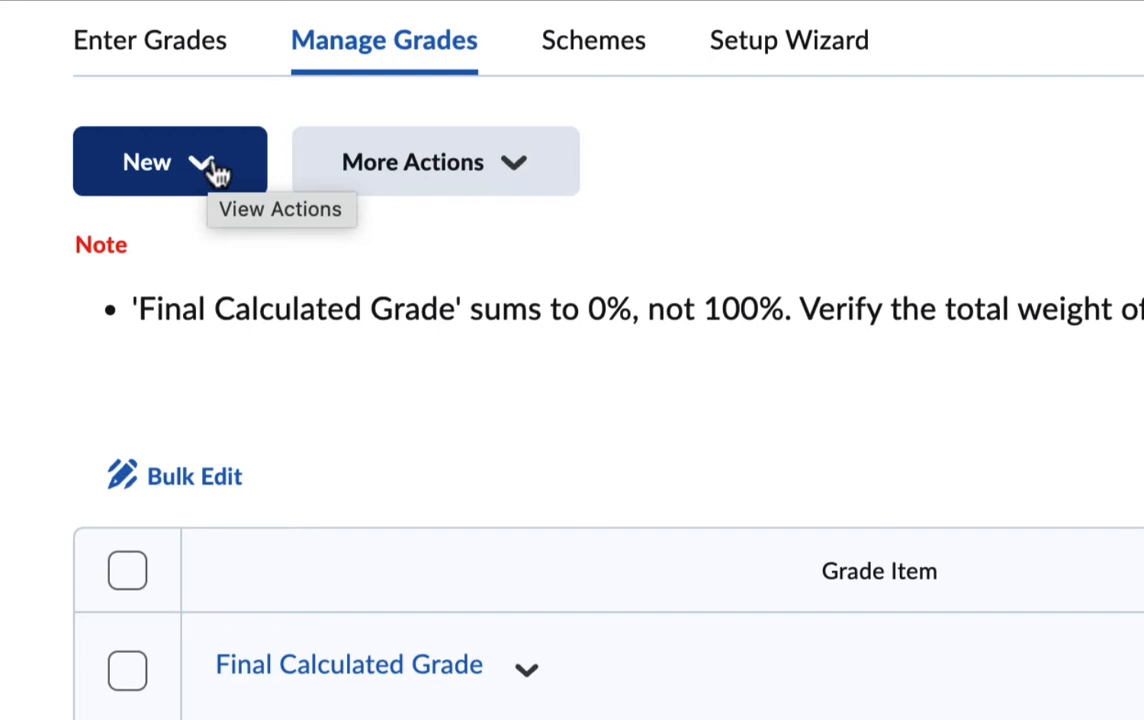
Start a new grade category and name it Assignments.
left_click(206, 172)
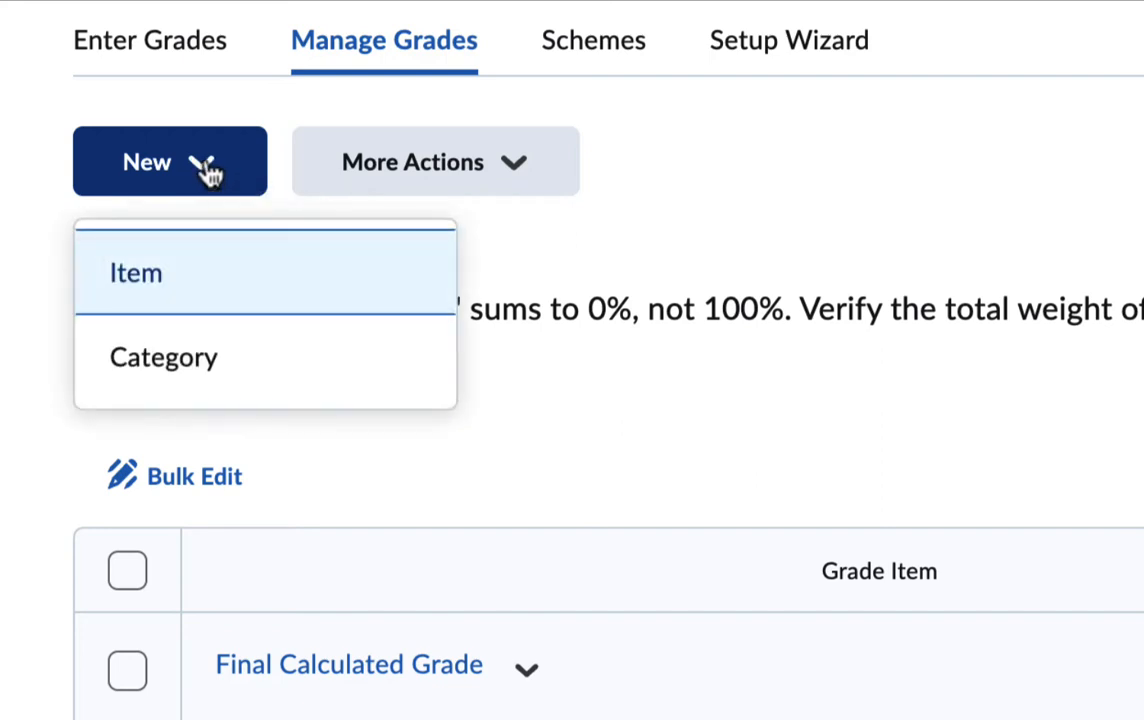
left_click(290, 380)
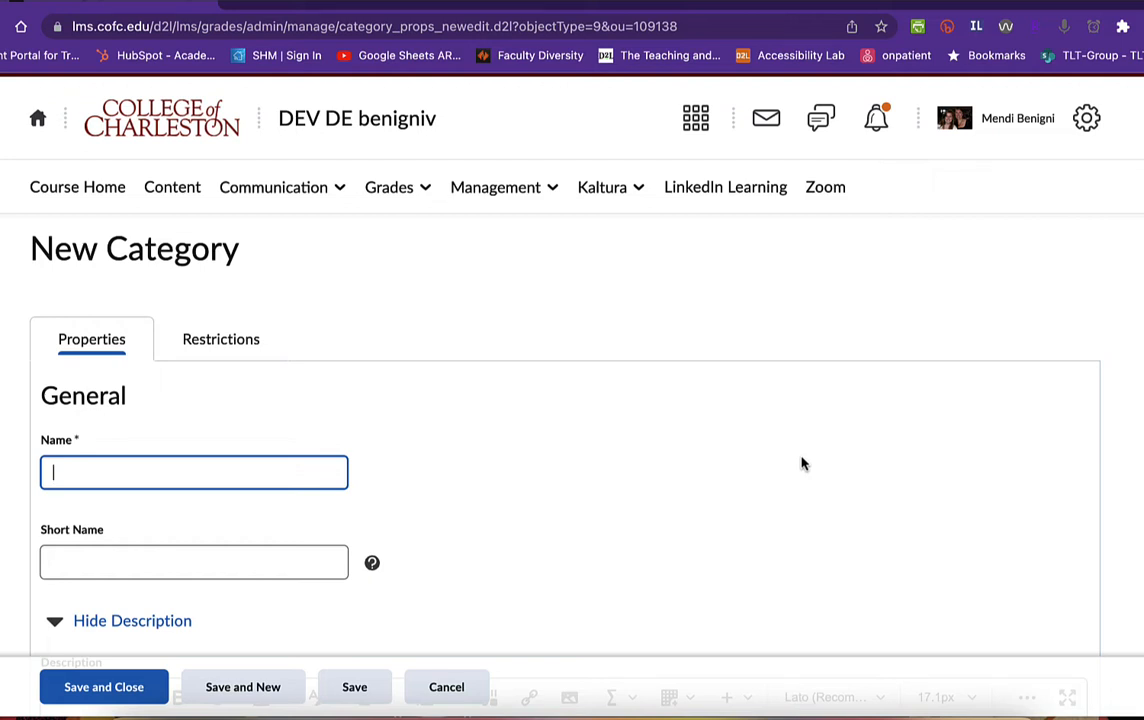
scroll(638, 454, "down", 3)
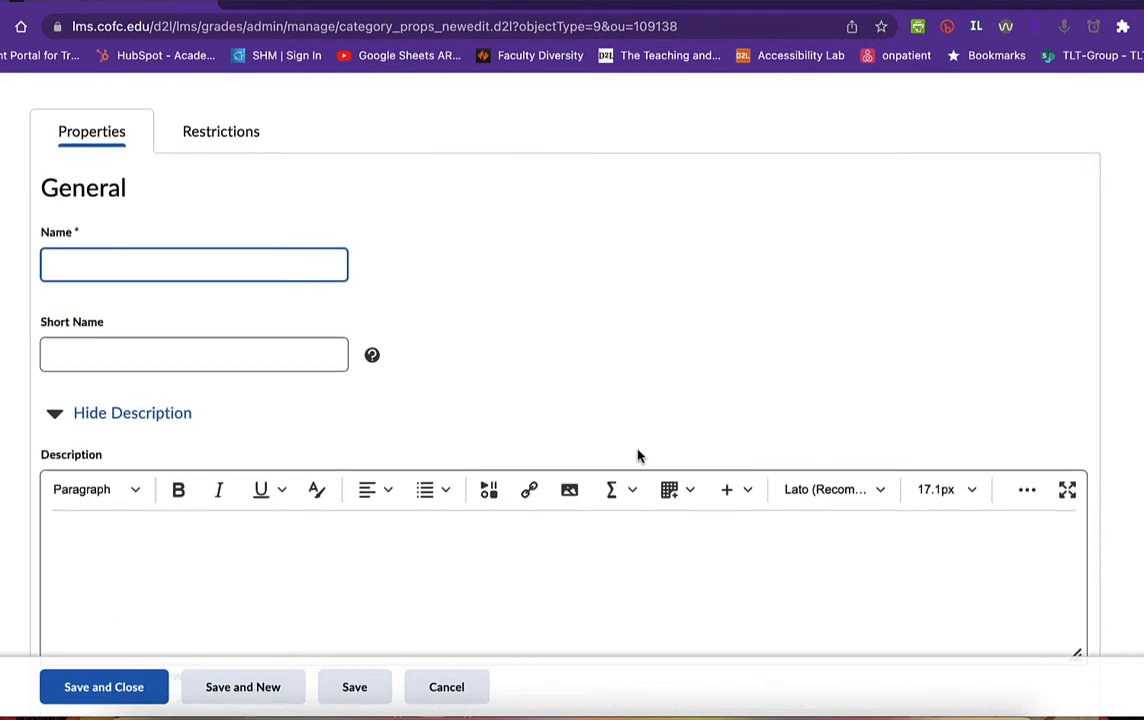
type("Assignments")
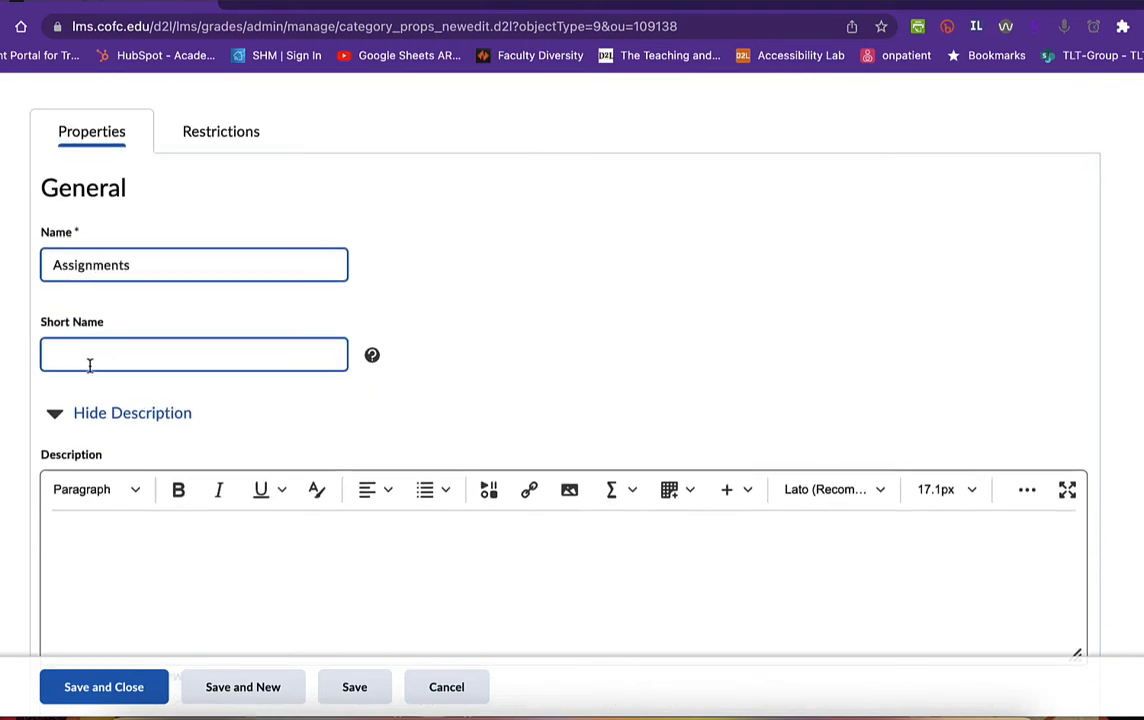
scroll(140, 485, "down", 3)
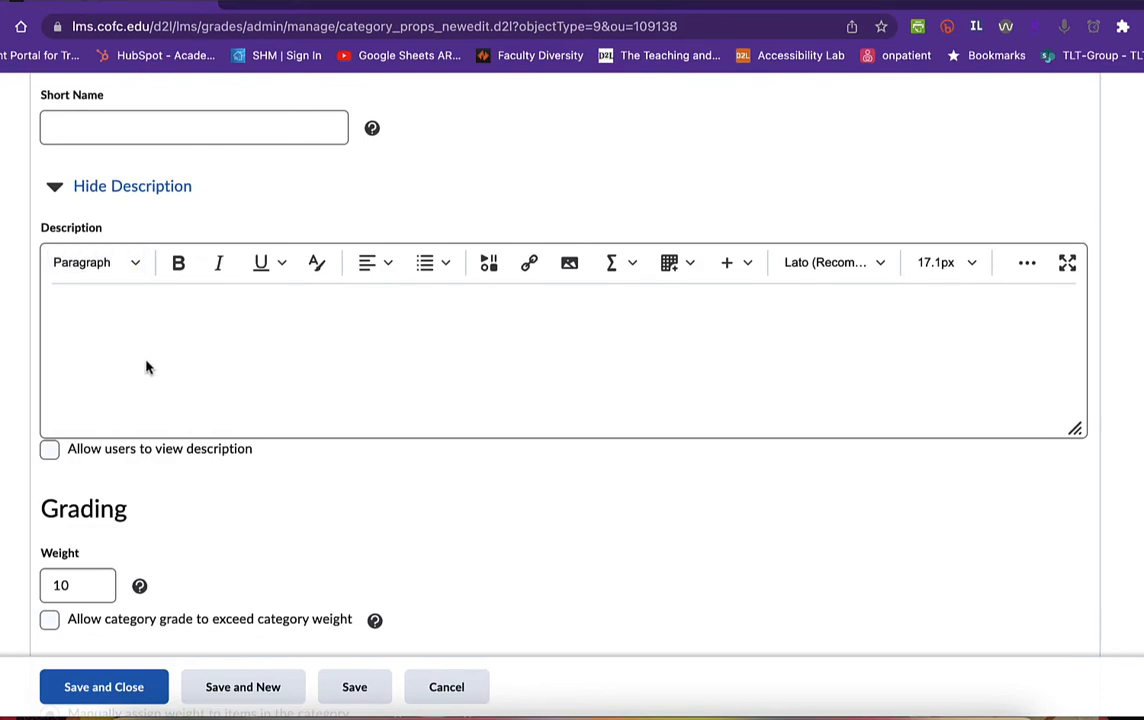
scroll(146, 367, "down", 5)
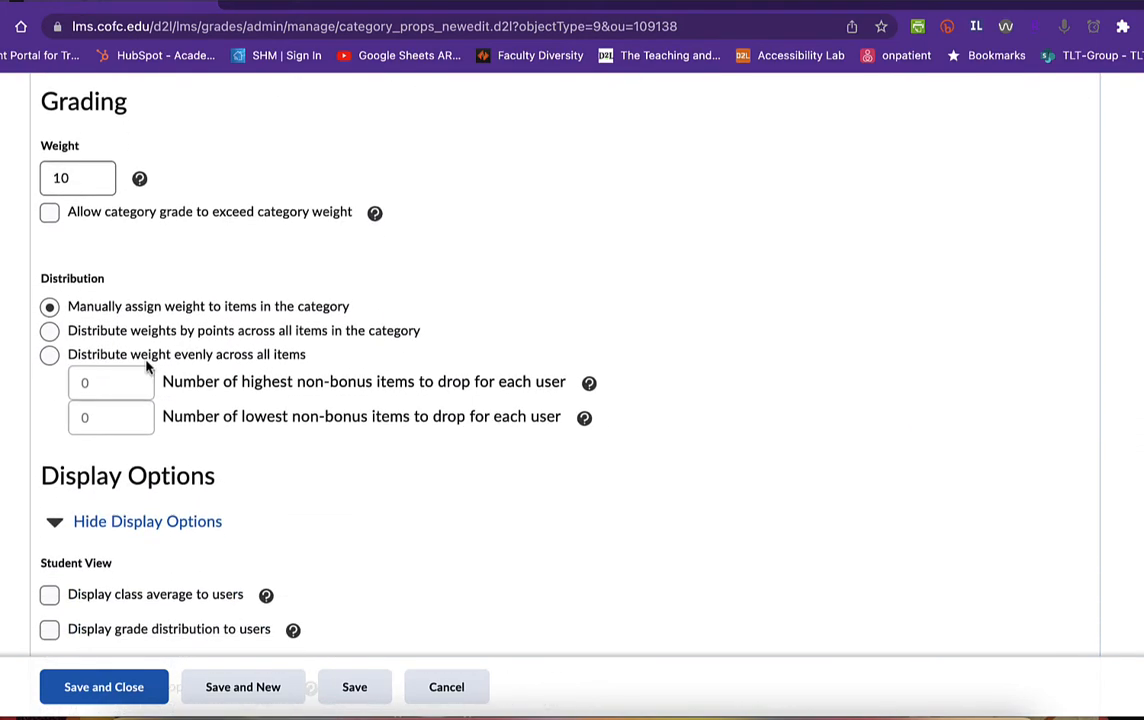
Set the Assignments category's weight to 40.
left_click(78, 184)
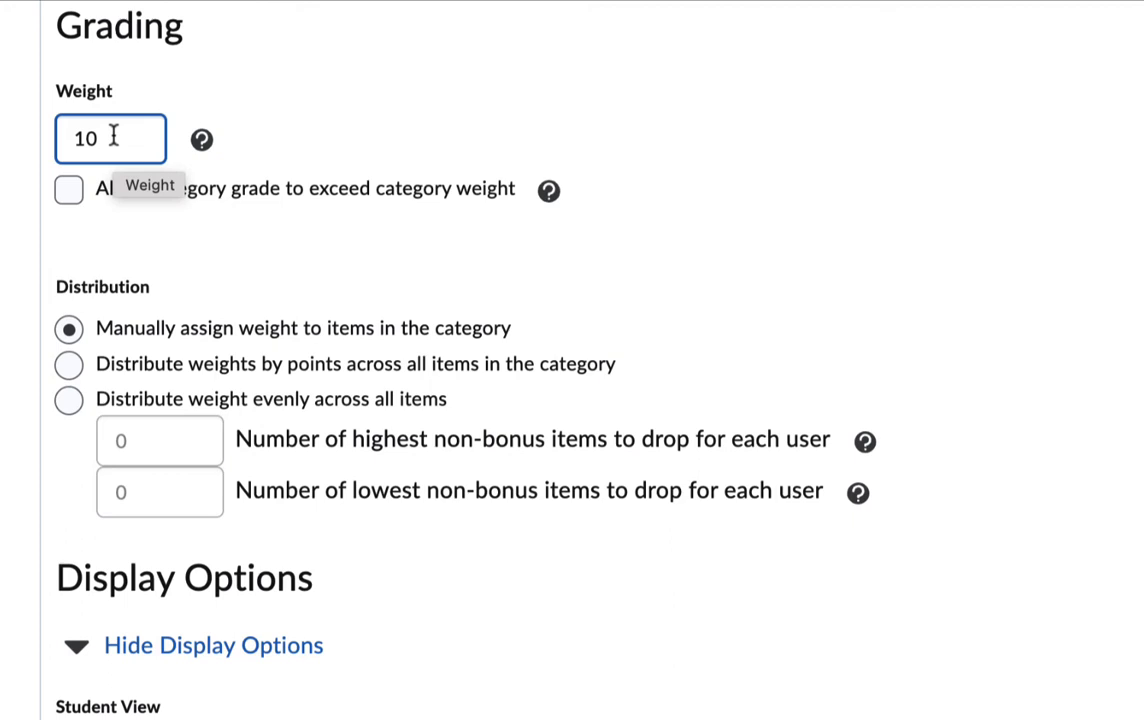
key("BackSpace")
key("BackSpace")
type("40")
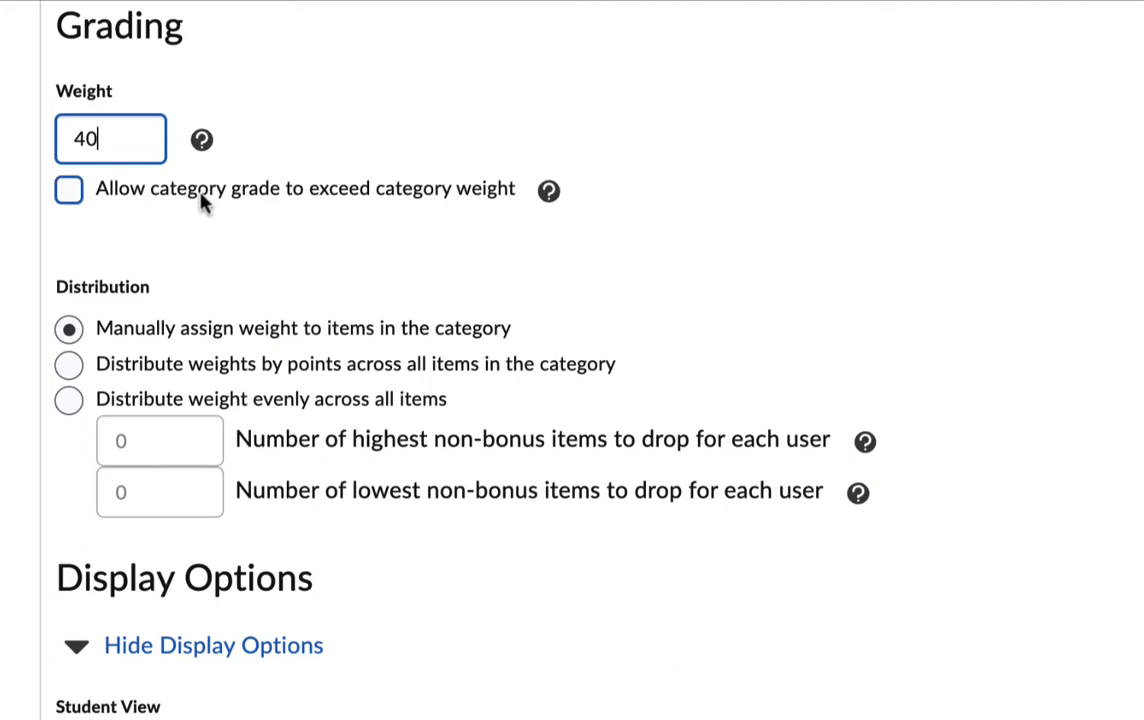
scroll(467, 409, "down", 2)
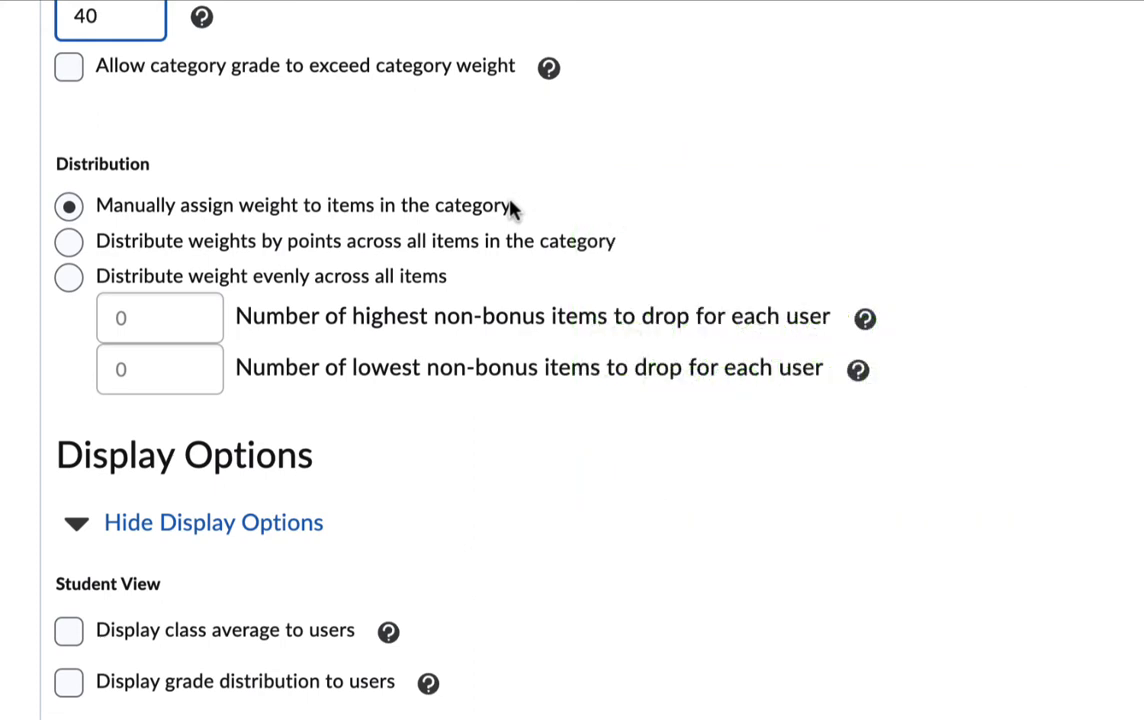
Set the Assignments category's distribution to distribute weight evenly across all items, after trying distribution by points.
left_click(67, 244)
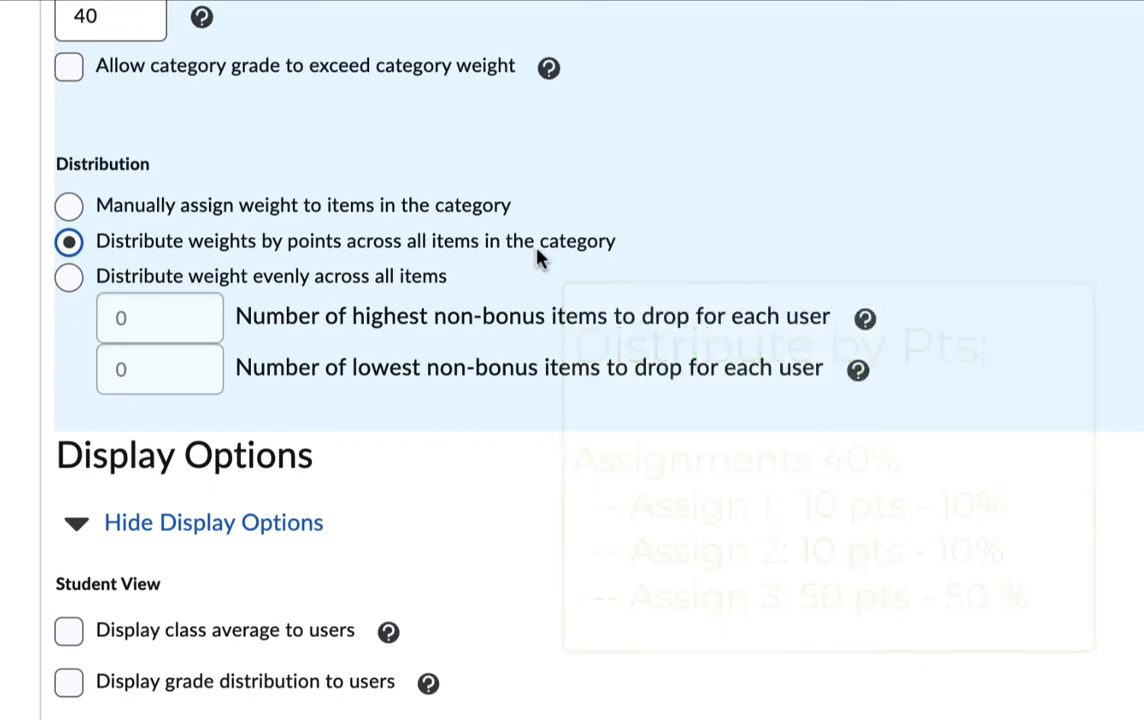
left_click(68, 277)
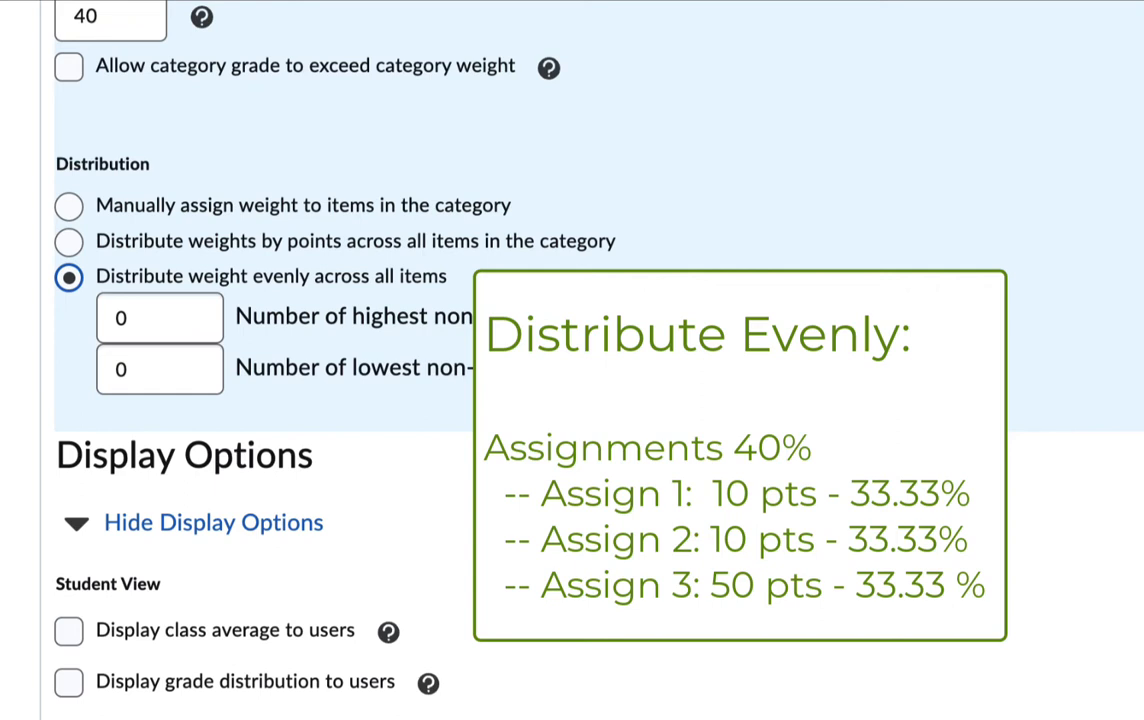
left_click(105, 17)
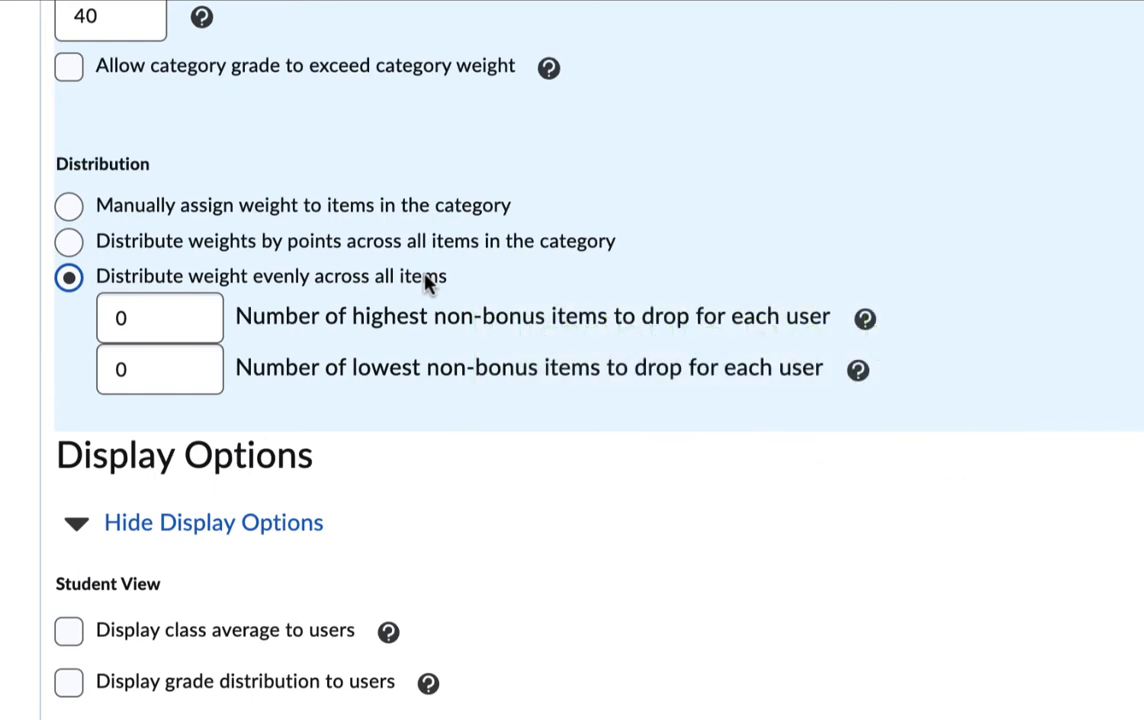
scroll(425, 280, "up", 5)
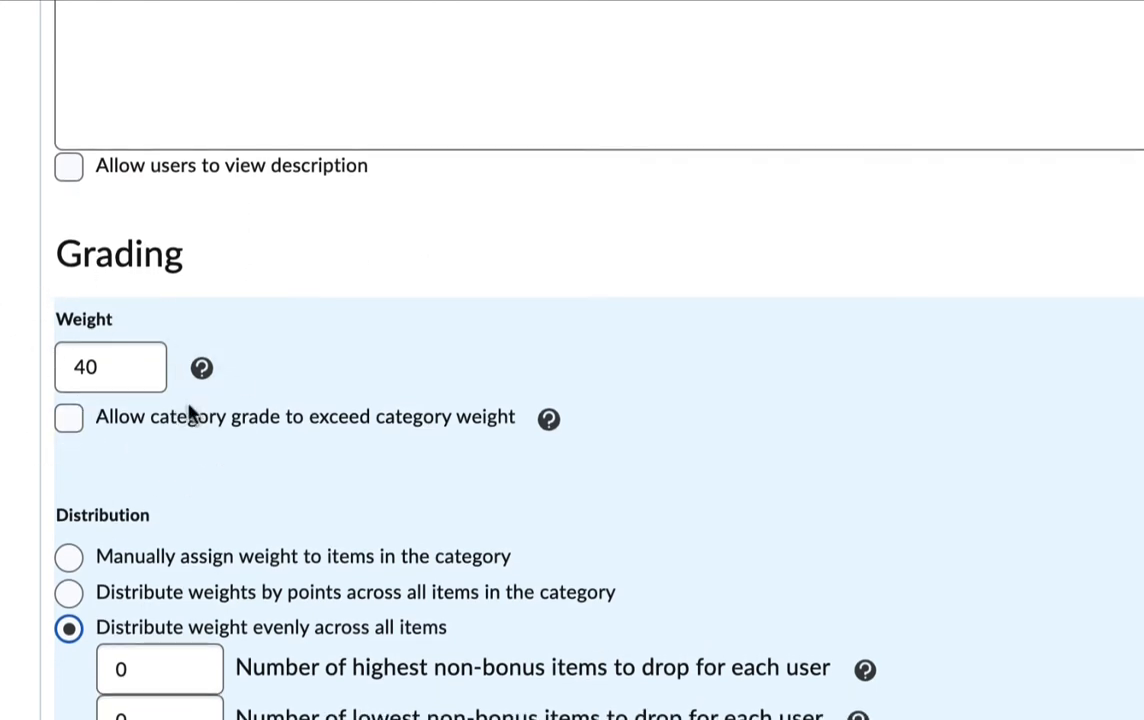
scroll(190, 412, "down", 3)
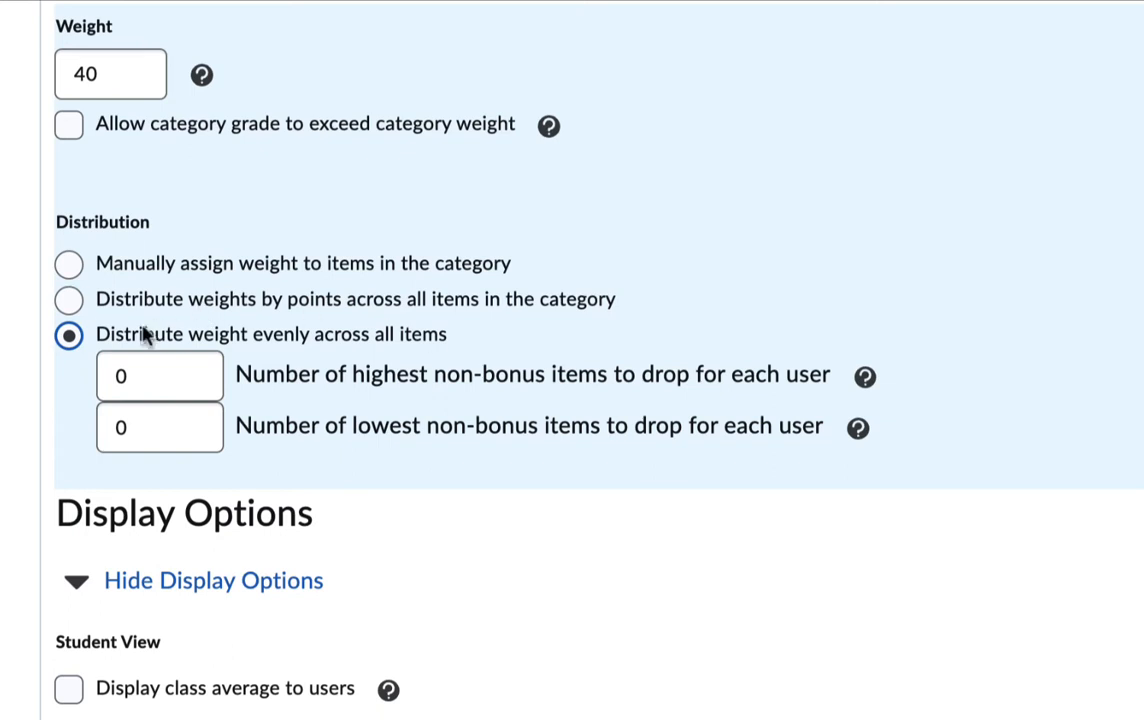
Try 2 as the number of lowest non-bonus items to drop for each user, and set it back to 0.
left_click(153, 428)
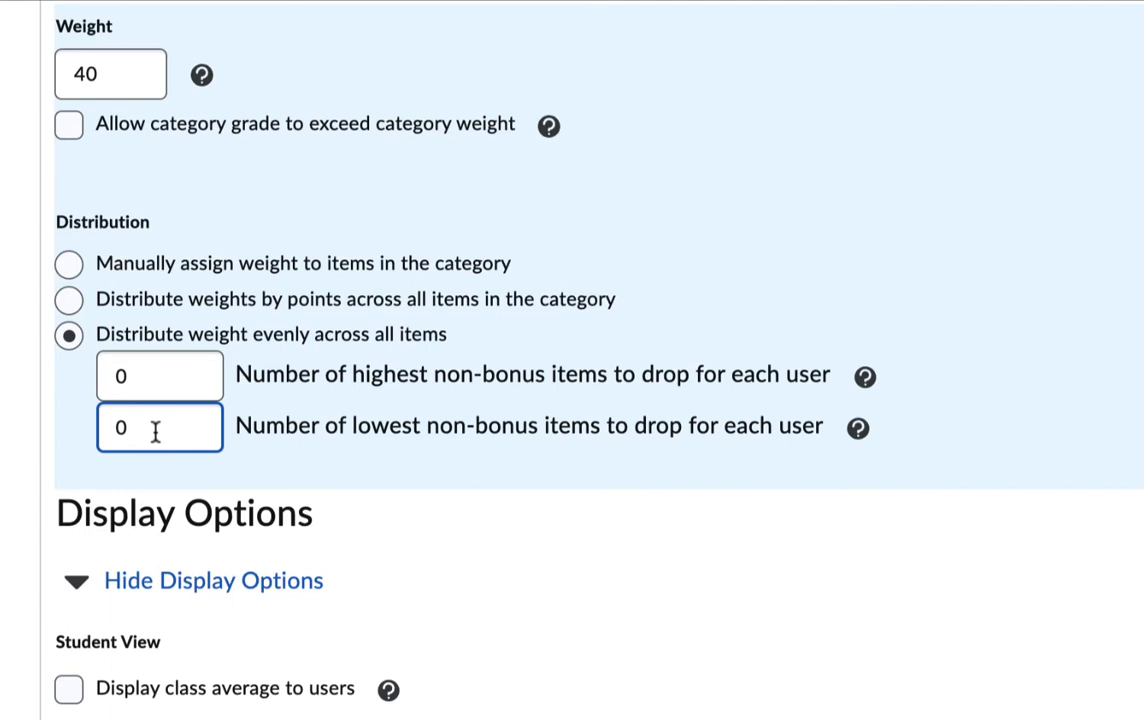
key("BackSpace")
type("2")
key("BackSpace")
type("0")
Save the Assignments category and return to the list of grade items.
scroll(636, 669, "down", 3)
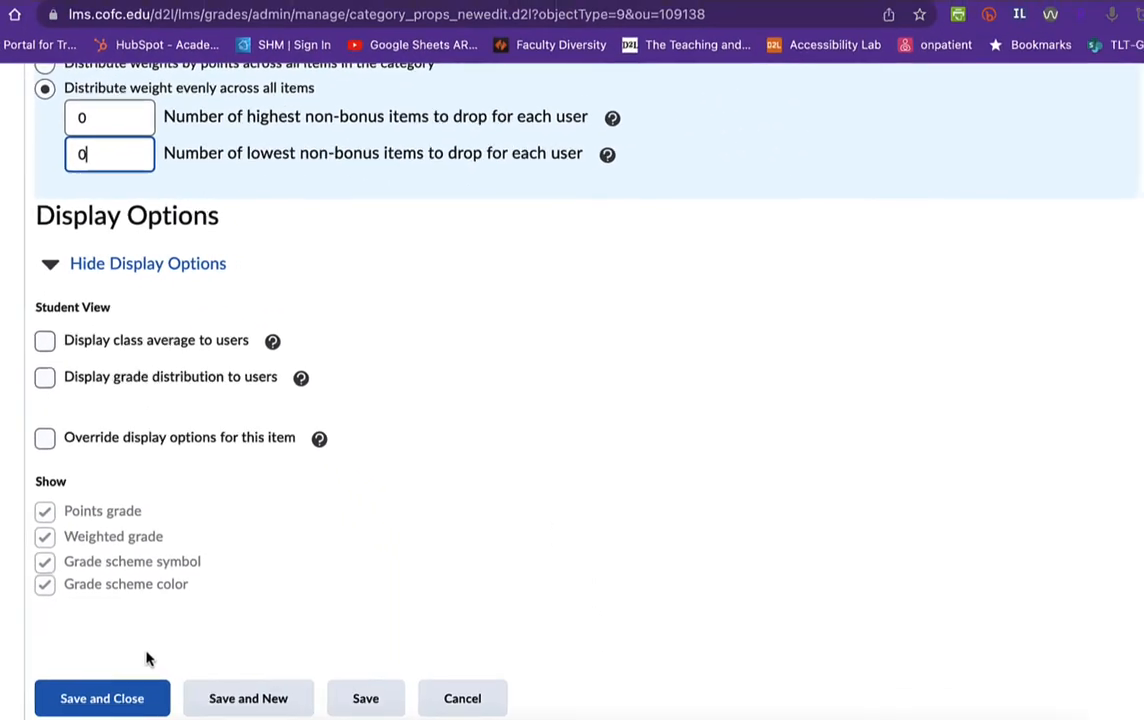
left_click(123, 705)
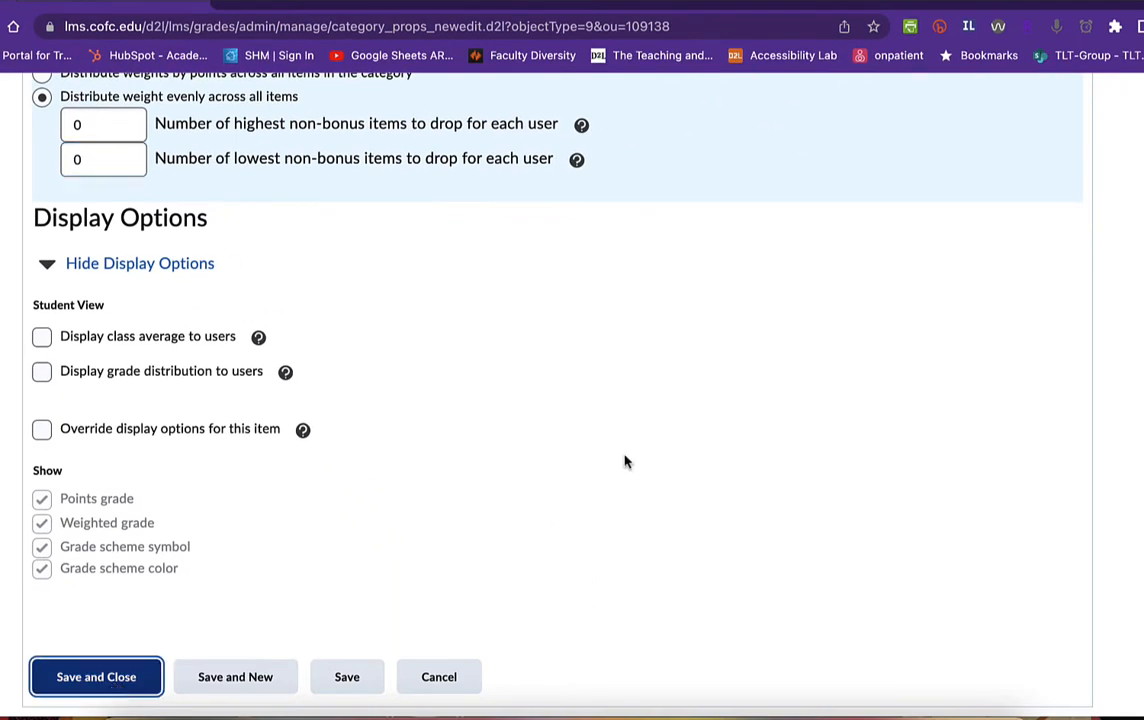
scroll(899, 440, "down", 1)
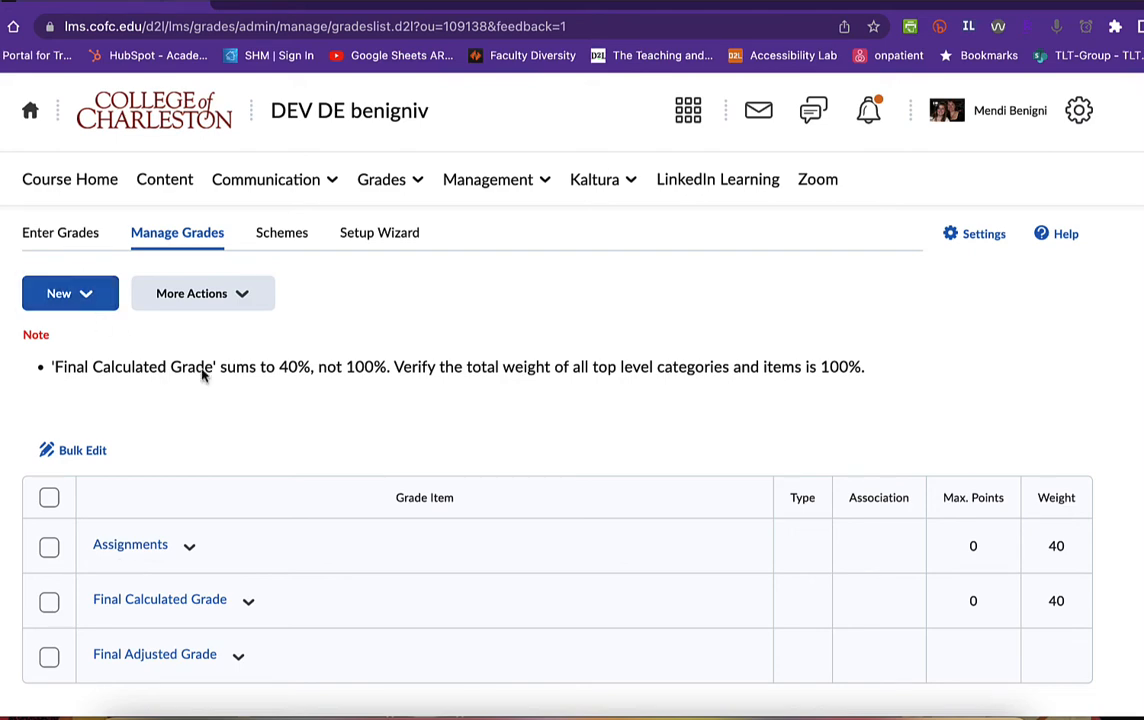
Start a new numeric grade item named Assignment 1 and place it in the Assignments category.
left_click(86, 293)
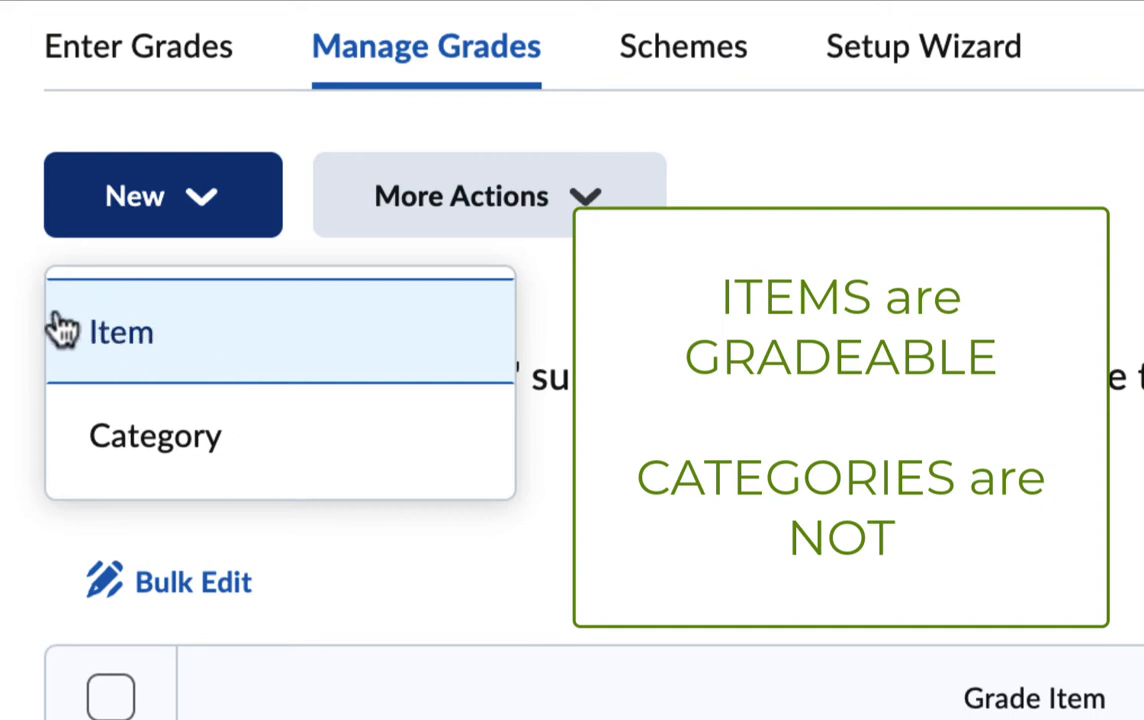
left_click(140, 345)
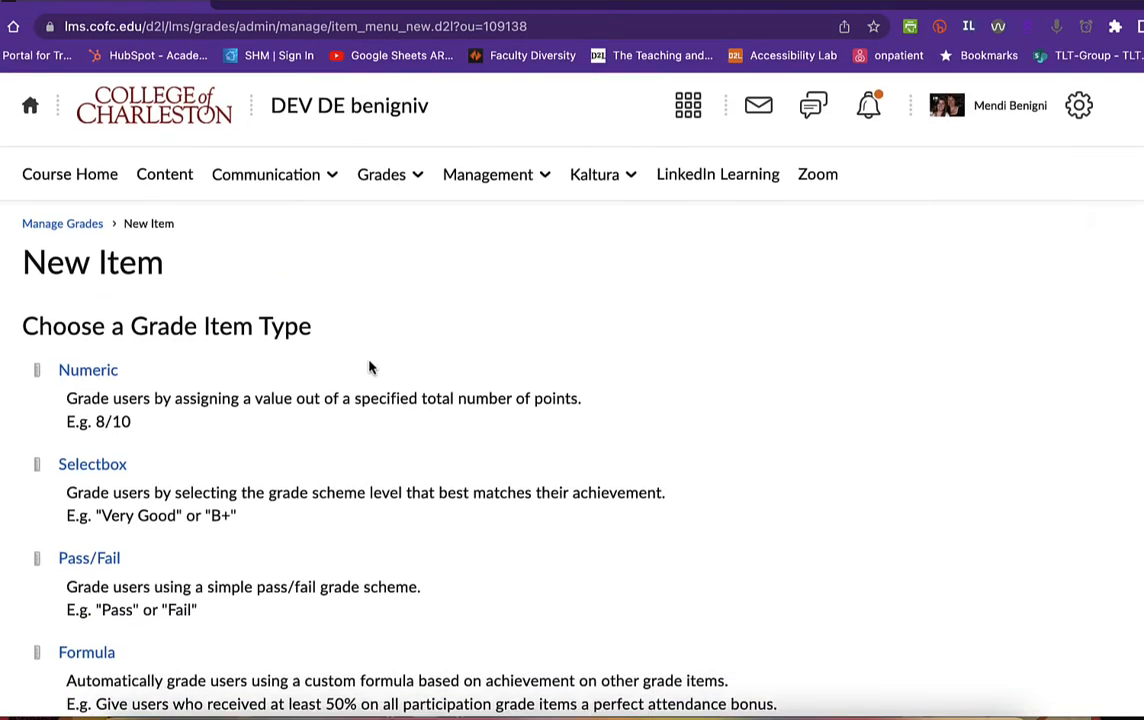
scroll(370, 368, "down", 1)
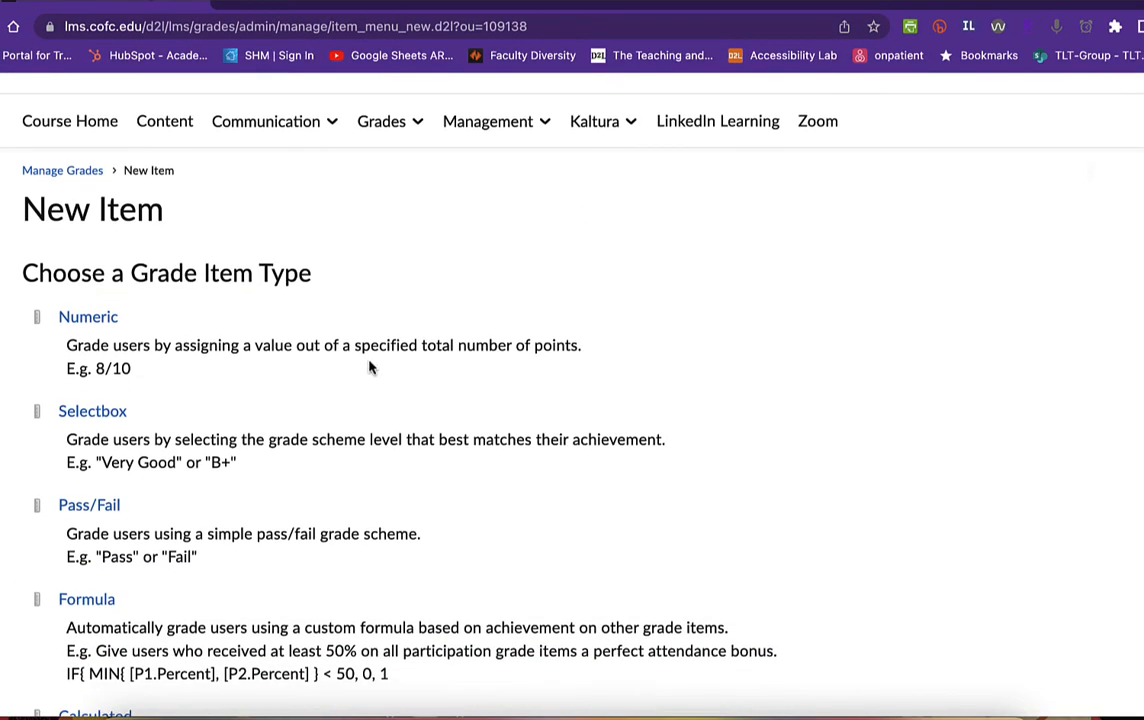
left_click(86, 318)
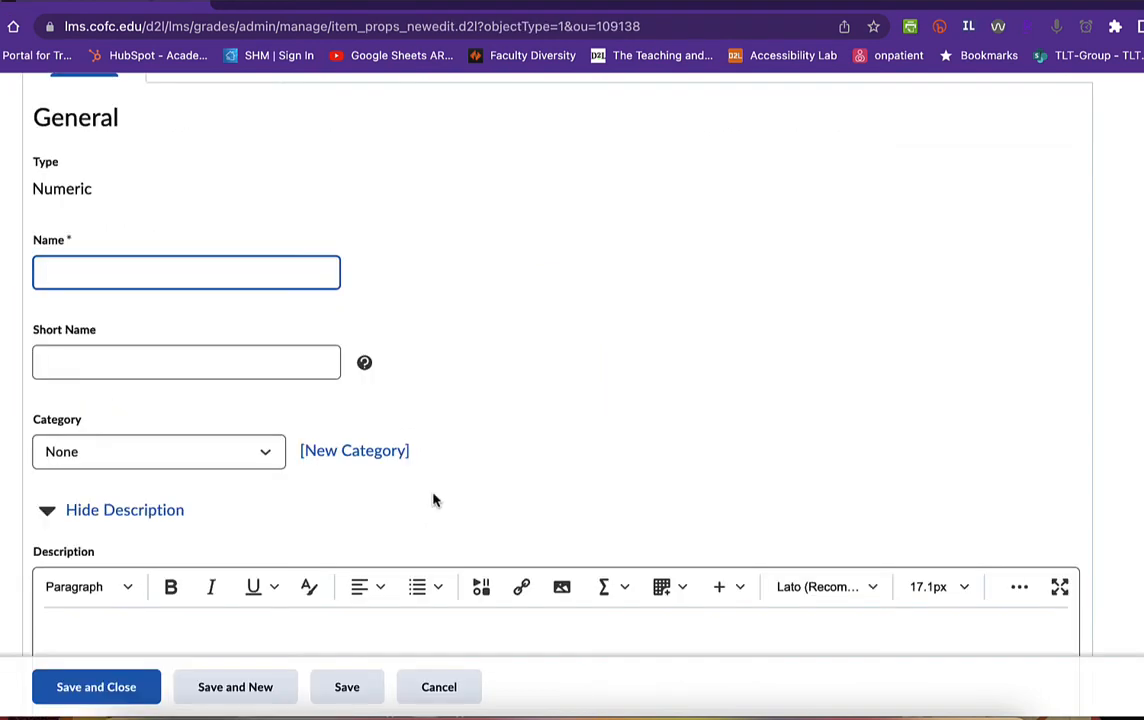
type("Assignment 1")
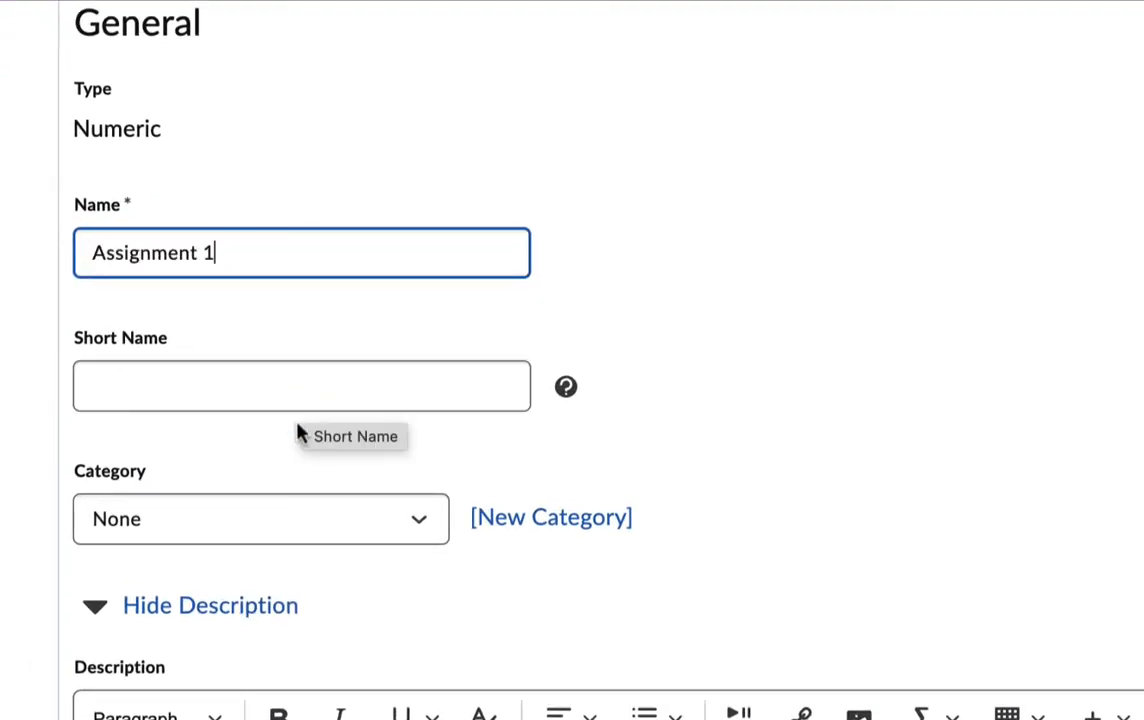
left_click(295, 520)
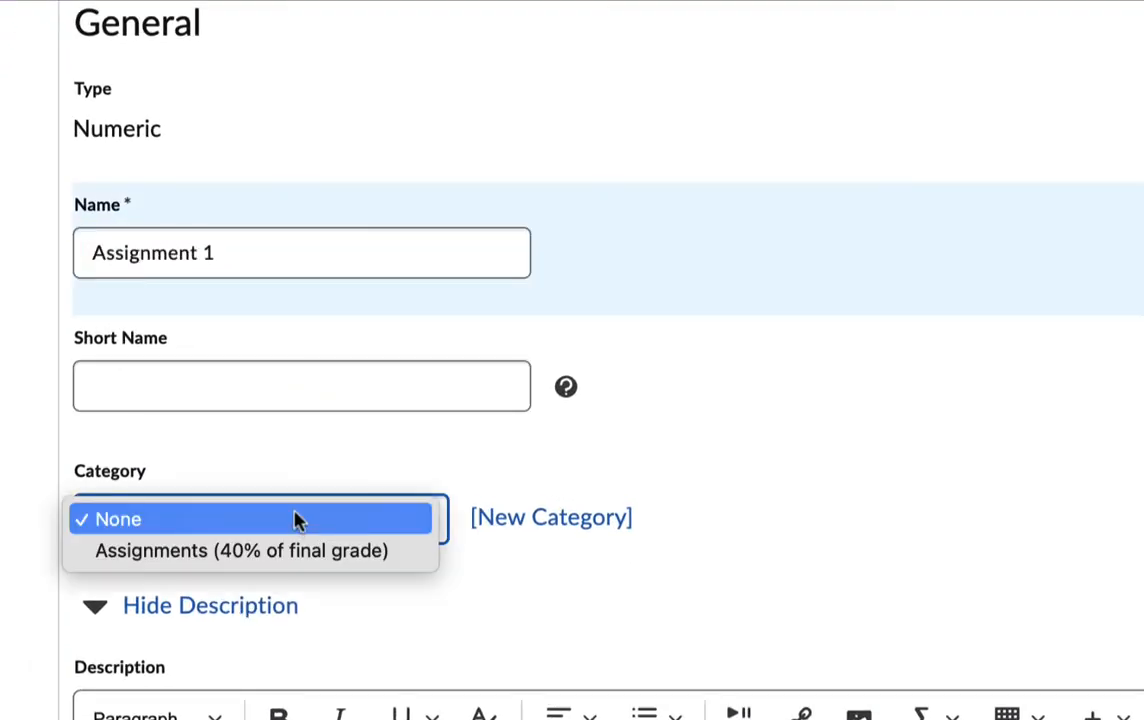
left_click(296, 563)
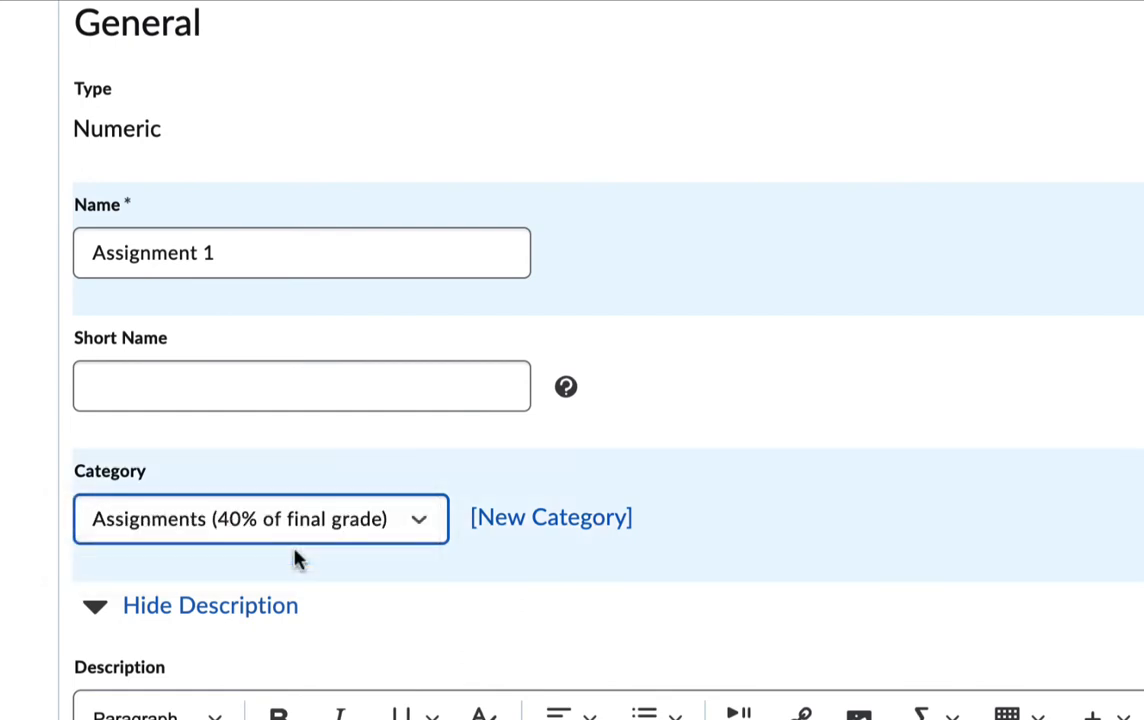
Set the maximum points of Assignment 1 to 100 and check its weight within the category.
scroll(790, 602, "down", 5)
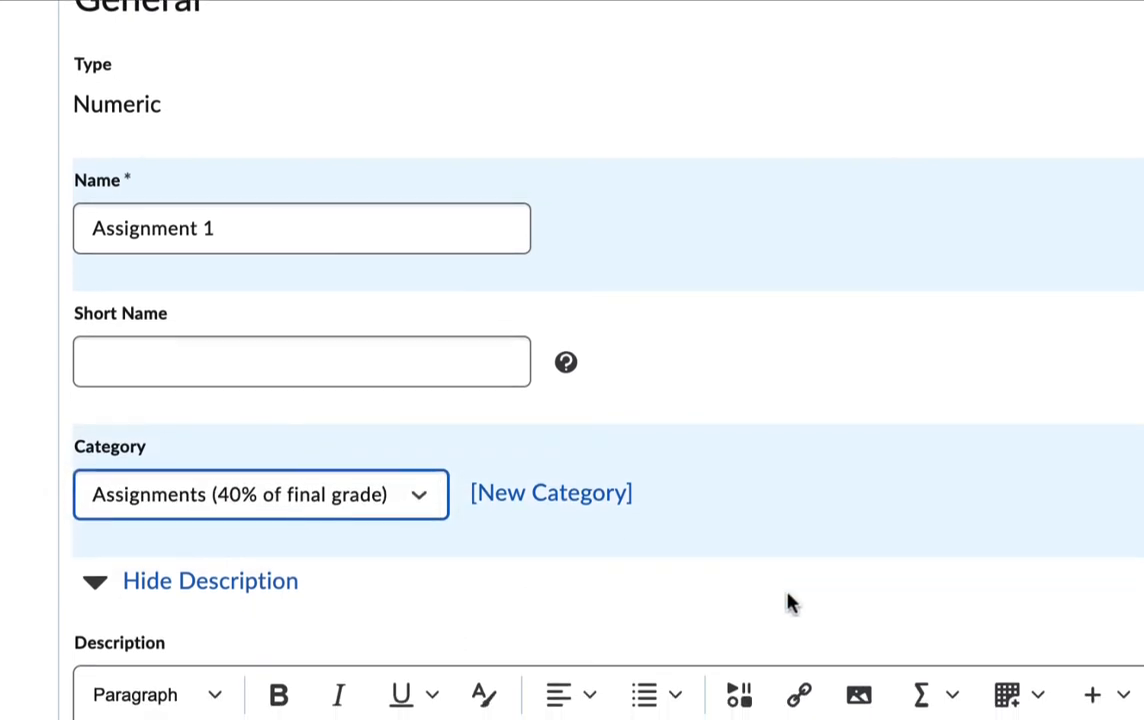
scroll(790, 602, "down", 4)
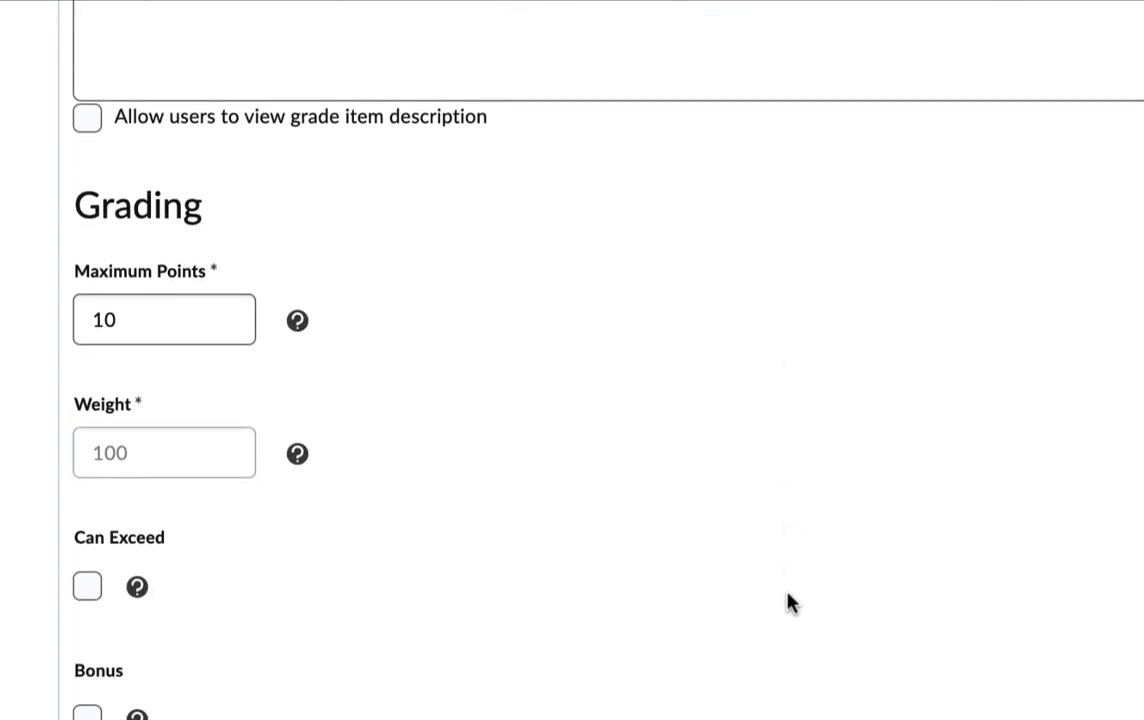
left_click(133, 292)
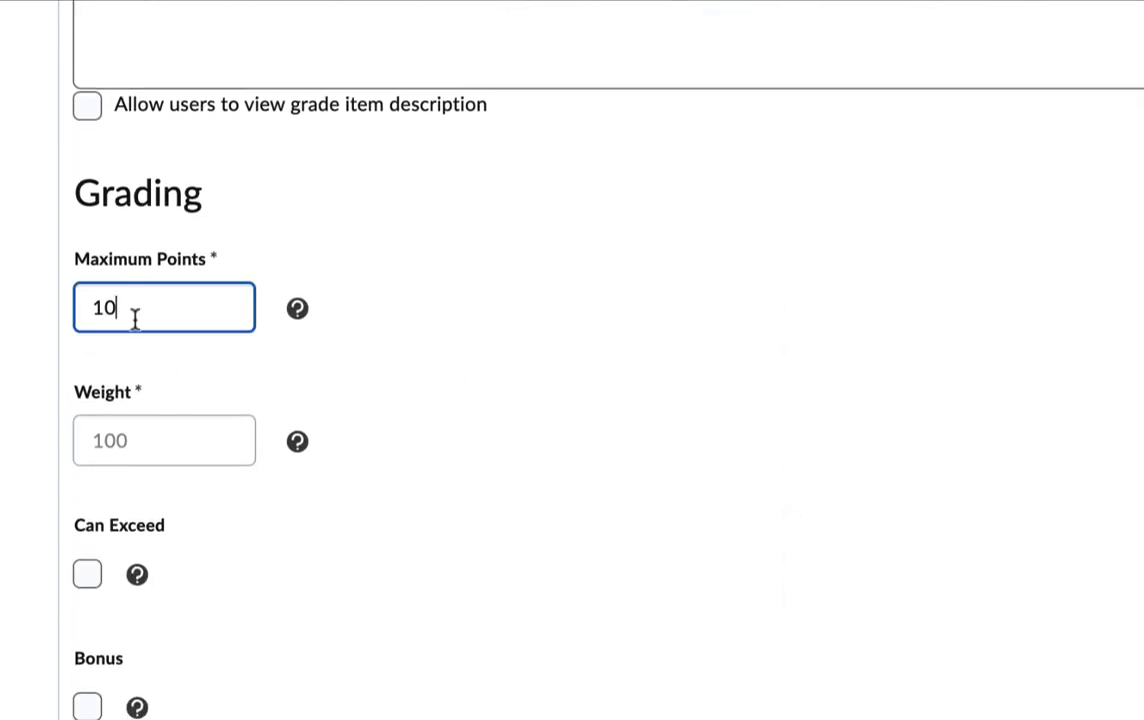
double_click(121, 300)
type("100")
left_click(408, 567)
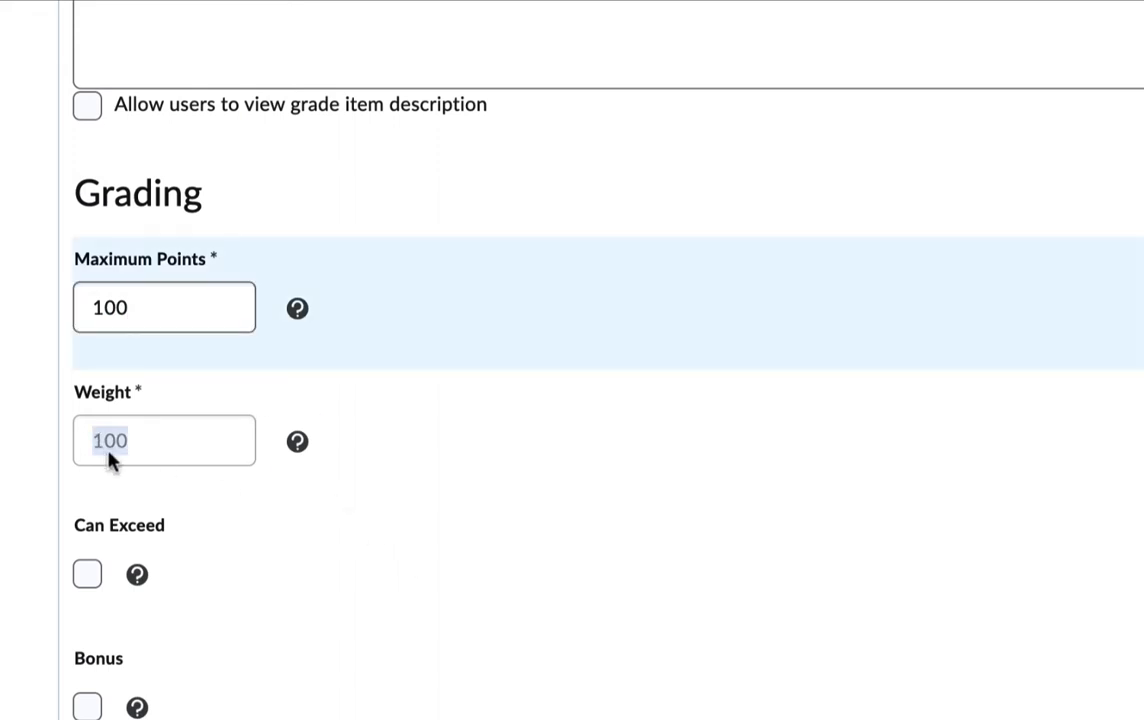
scroll(659, 294, "up", 8)
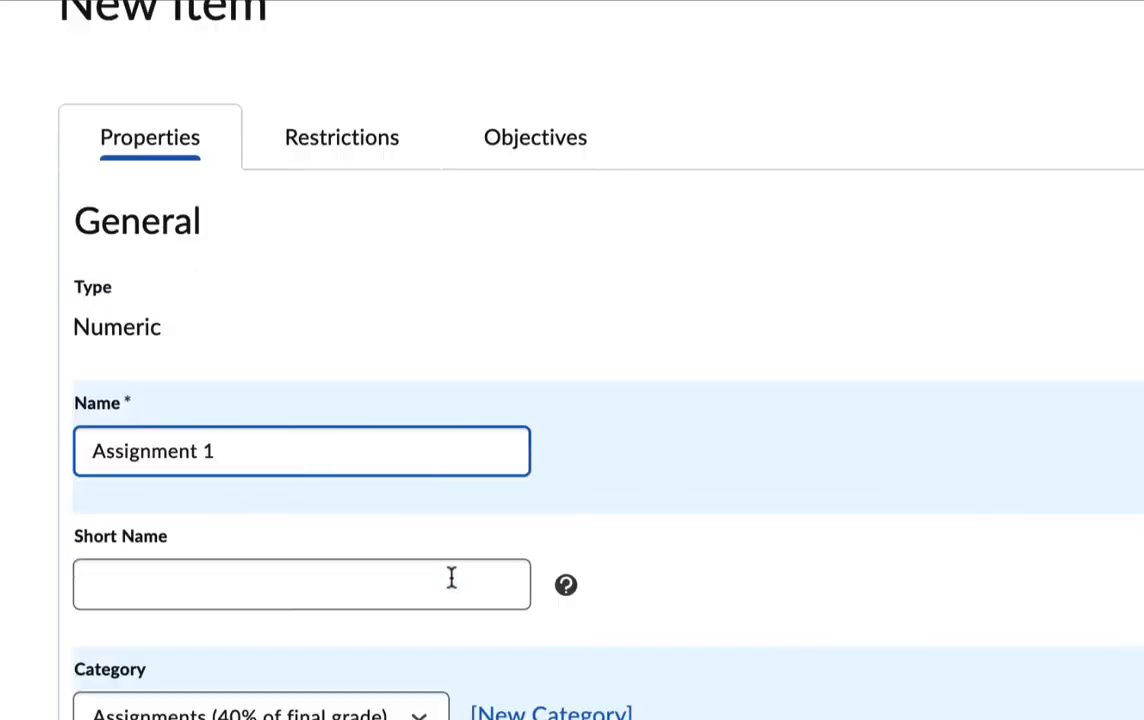
scroll(449, 638, "down", 6)
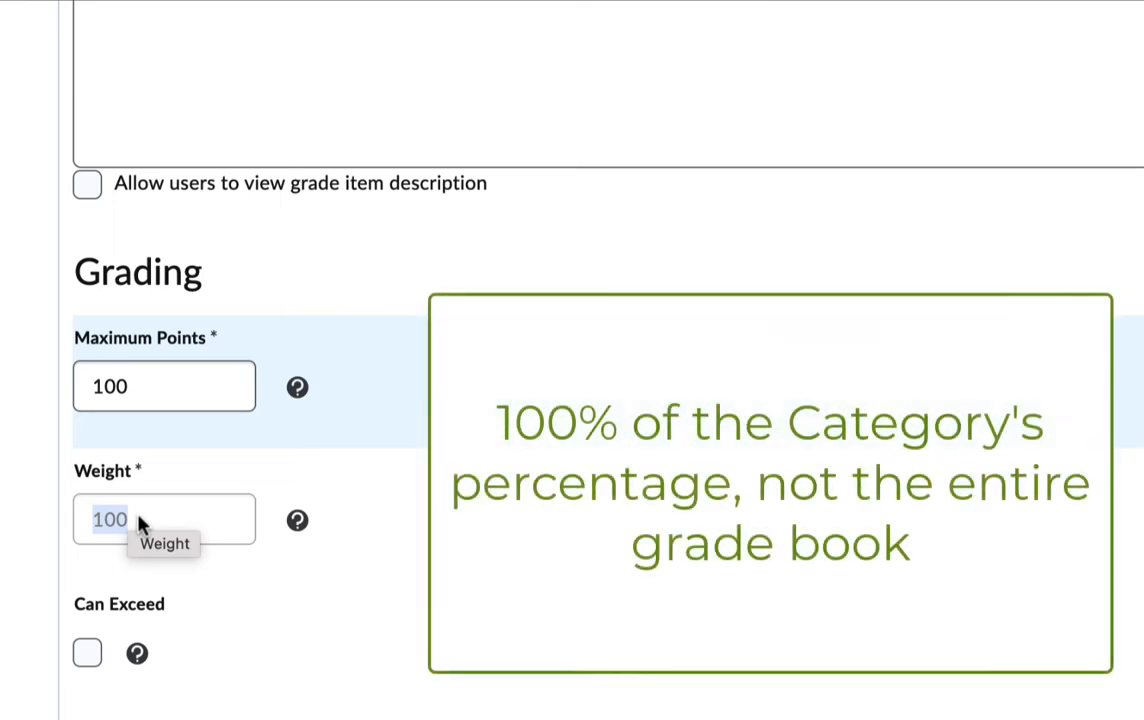
Try the Can Exceed and Bonus options for Assignment 1, and turn both off again.
scroll(114, 326, "down", 4)
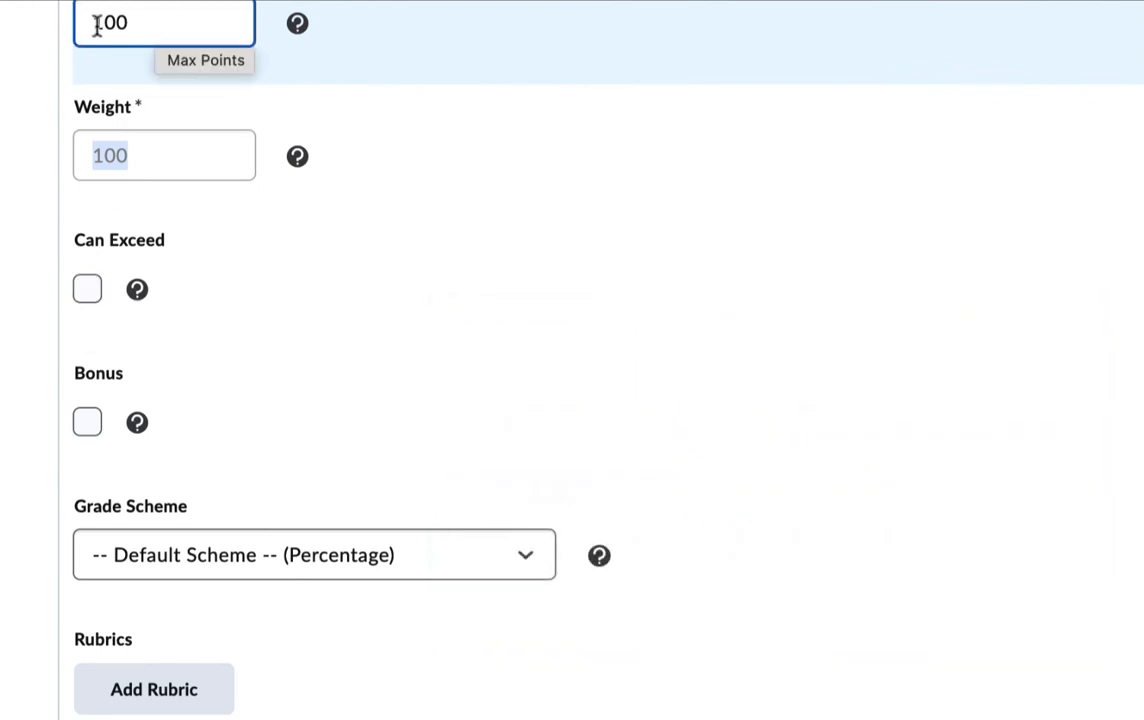
left_click(89, 292)
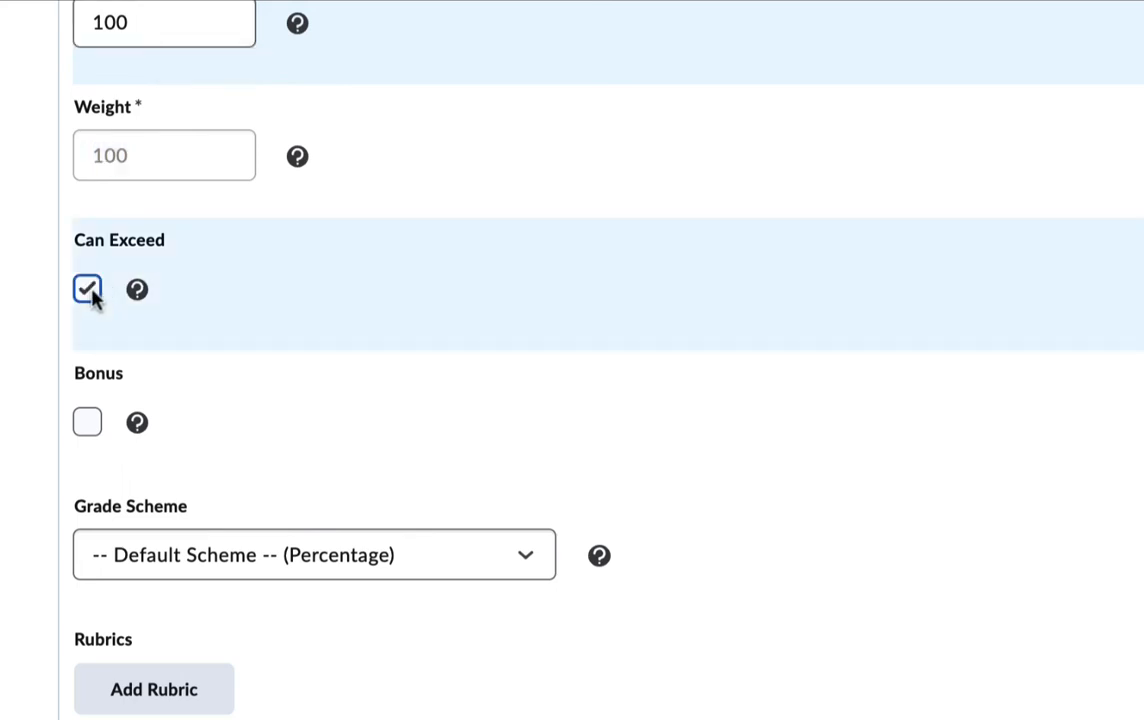
left_click(90, 296)
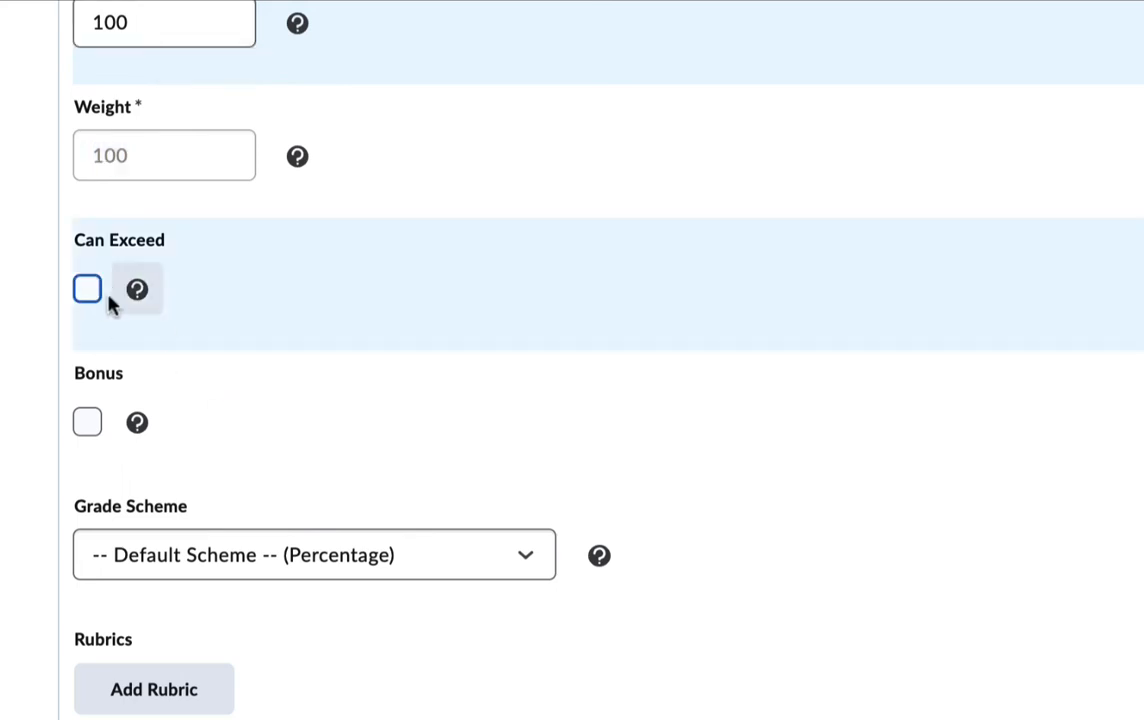
left_click(86, 423)
left_click(86, 423)
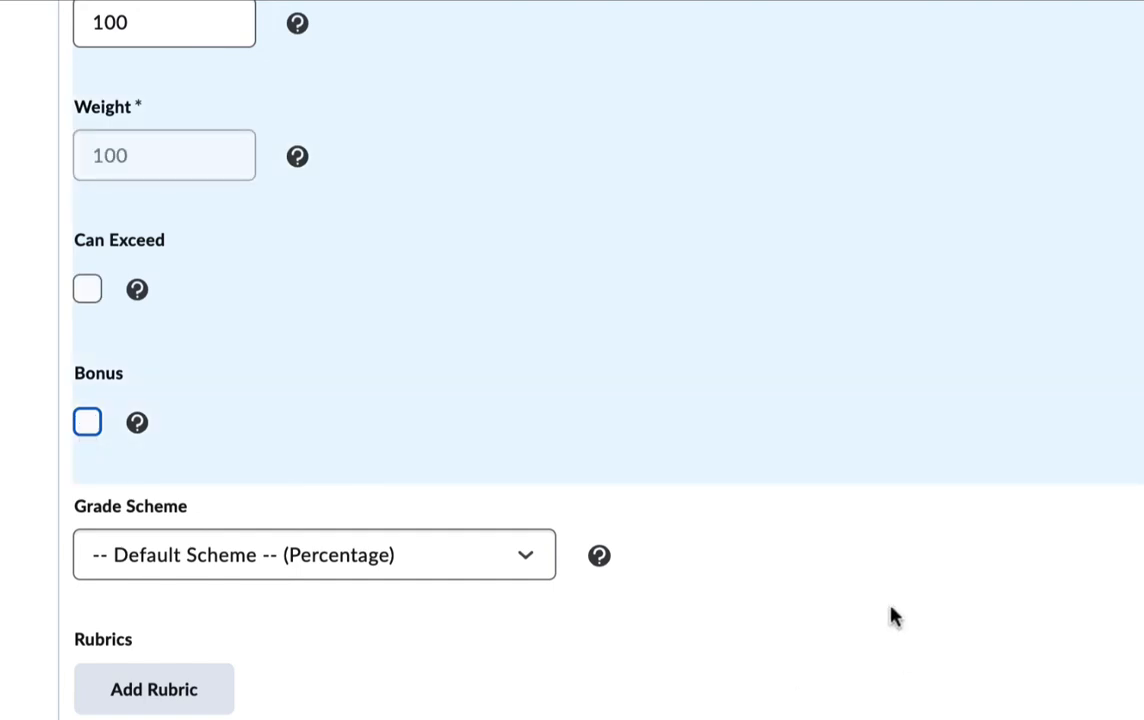
Review the category and grading settings of Assignment 1, and save and close the grade item.
scroll(893, 617, "down", 10)
scroll(893, 617, "up", 12)
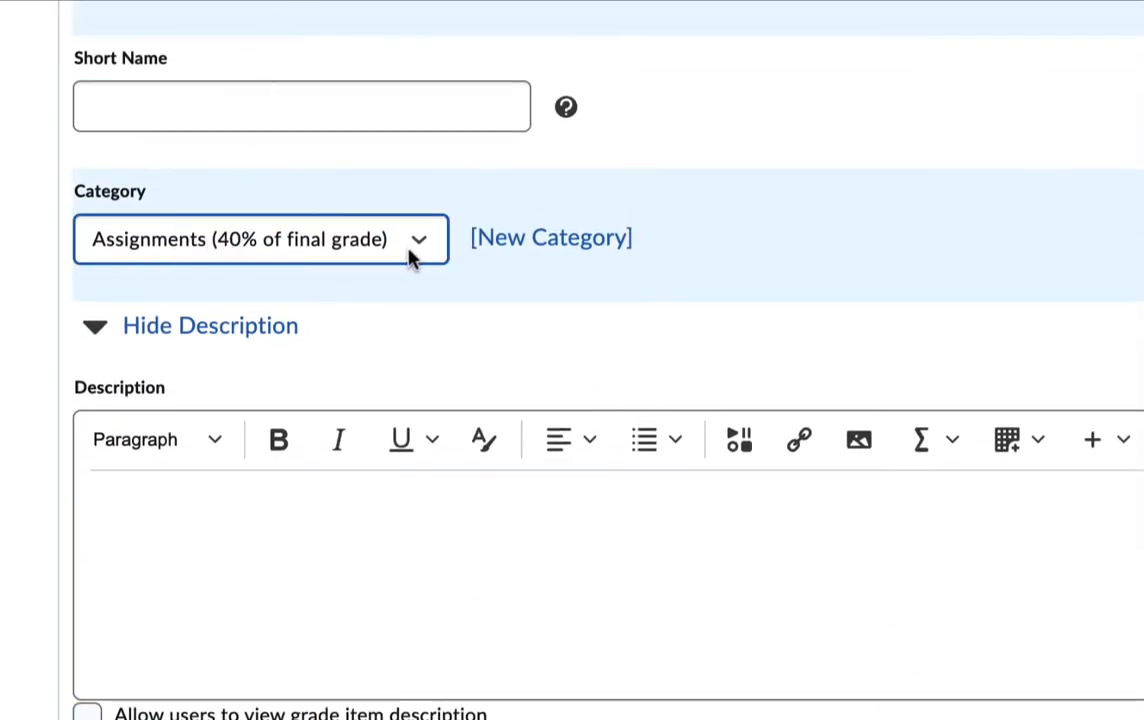
scroll(447, 634, "down", 1)
scroll(447, 634, "down", 5)
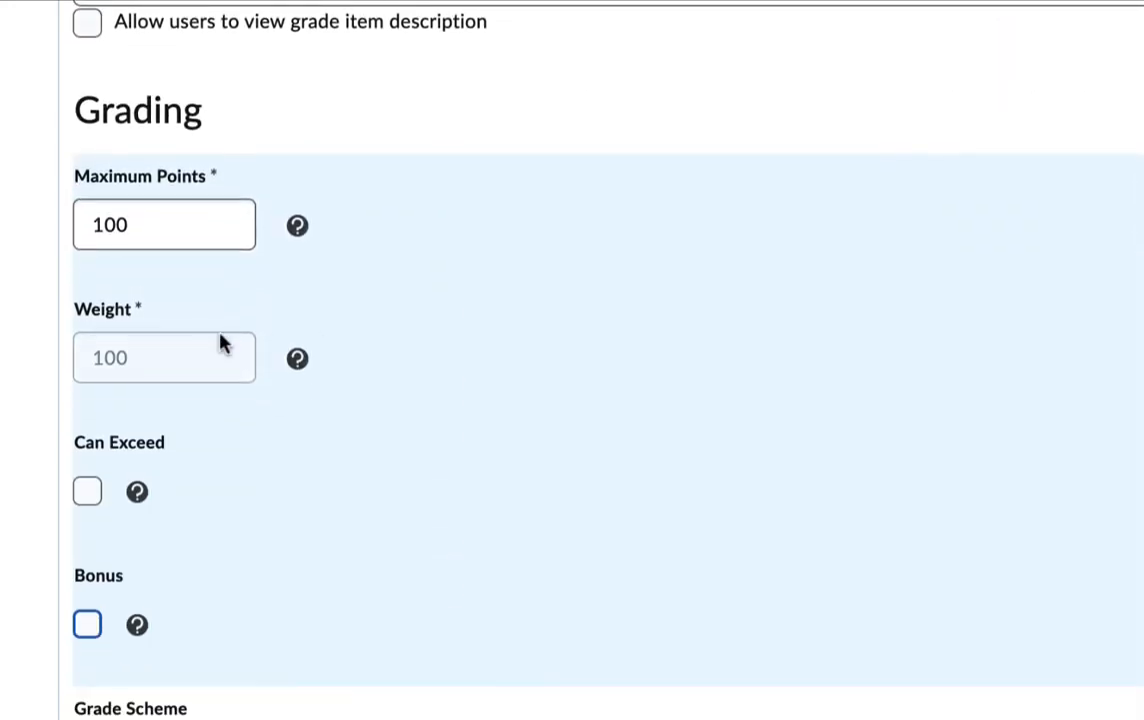
left_click(112, 243)
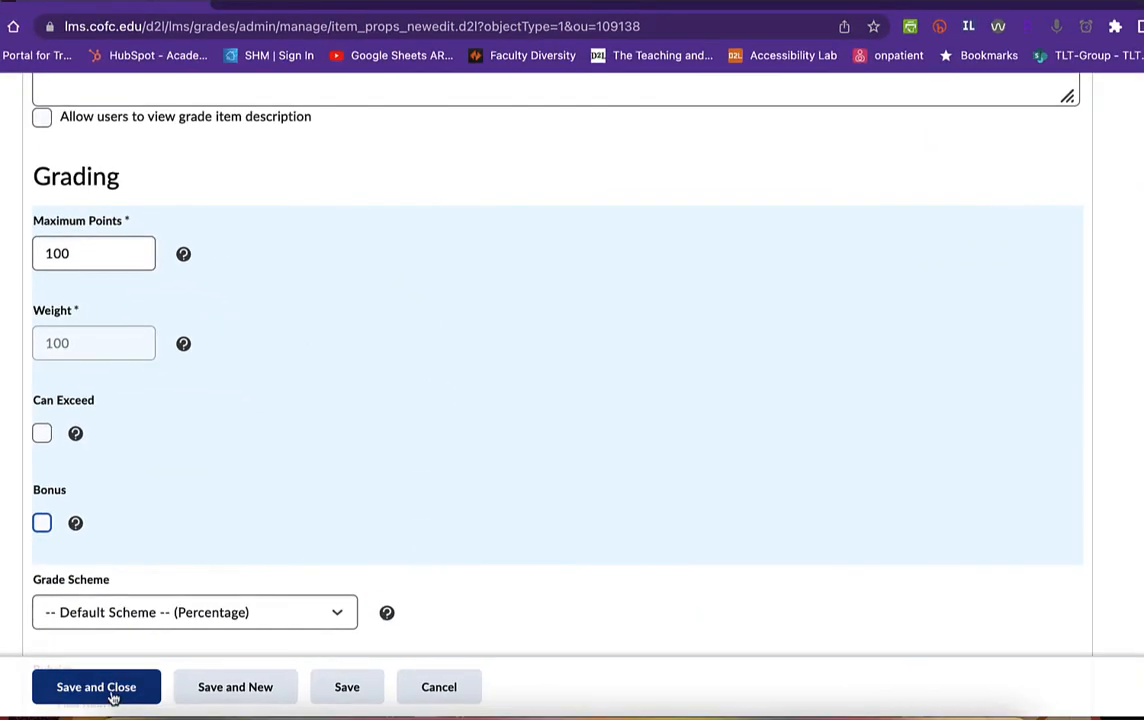
left_click(113, 697)
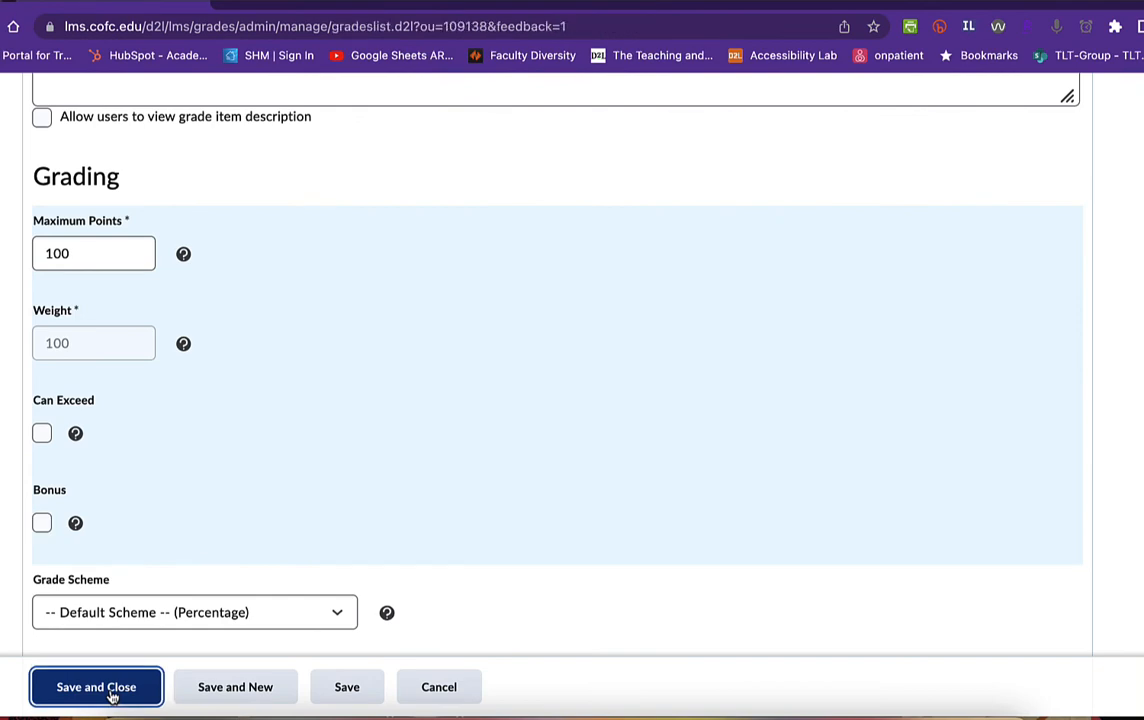
scroll(360, 566, "down", 1)
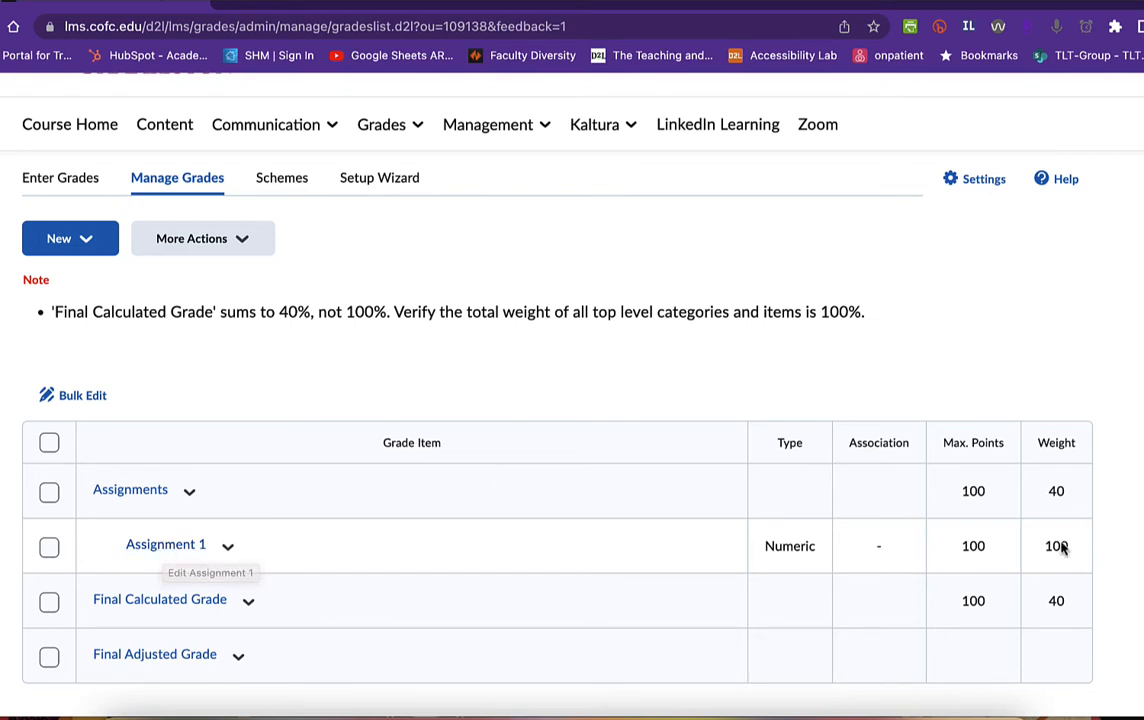
Start a second numeric grade item and name it Assignment 2.
left_click(85, 242)
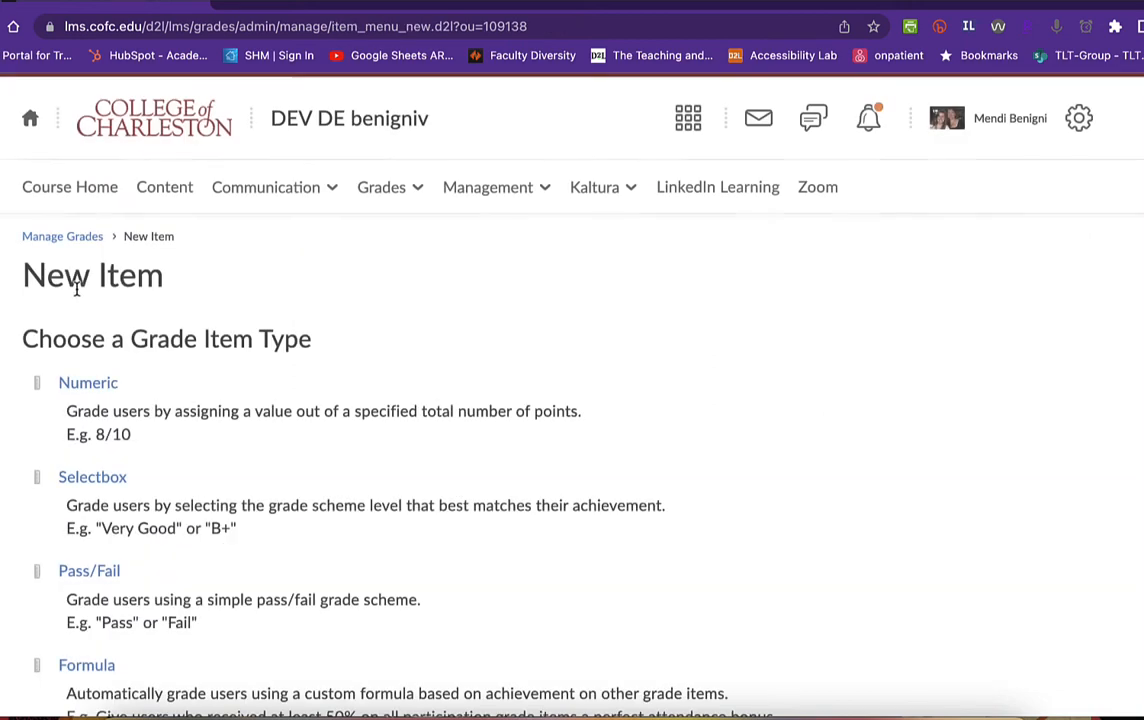
left_click(84, 393)
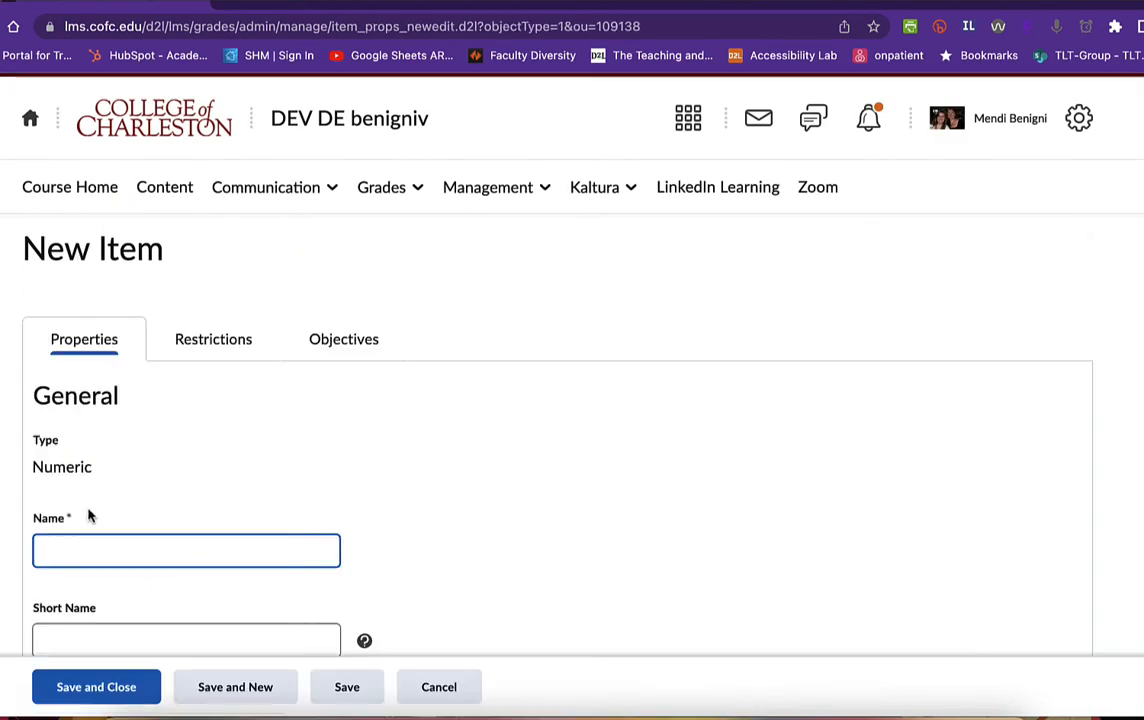
type("Assignment 2")
scroll(220, 484, "down", 6)
scroll(220, 485, "down", 3)
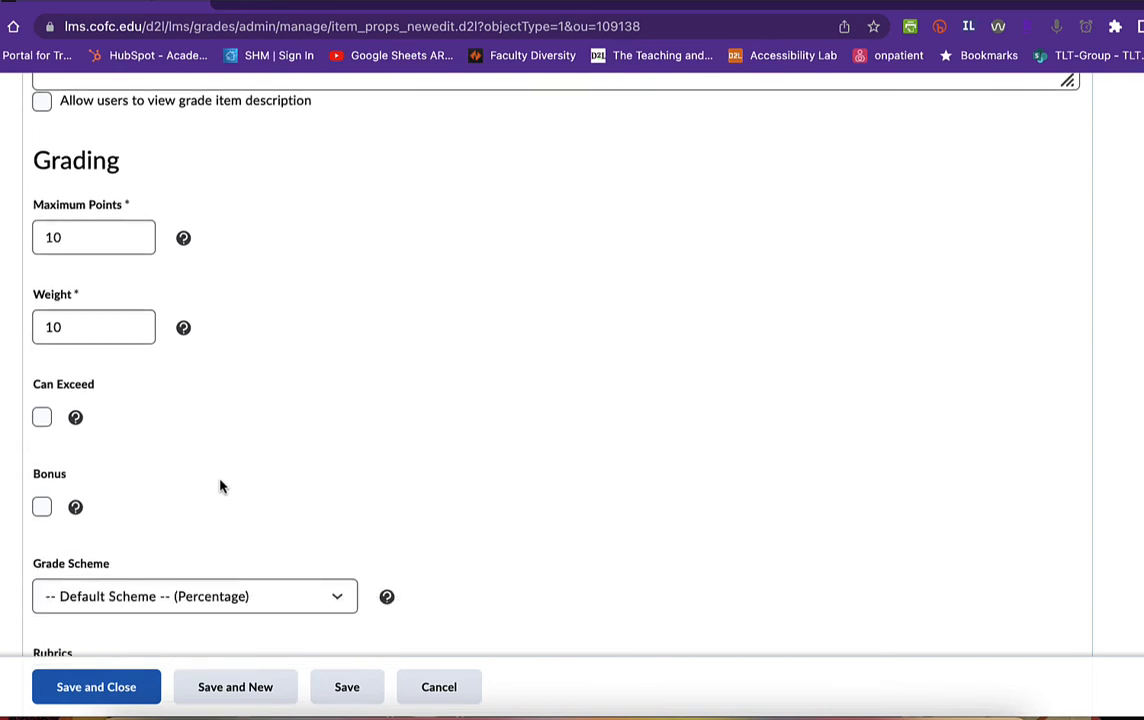
scroll(220, 485, "up", 5)
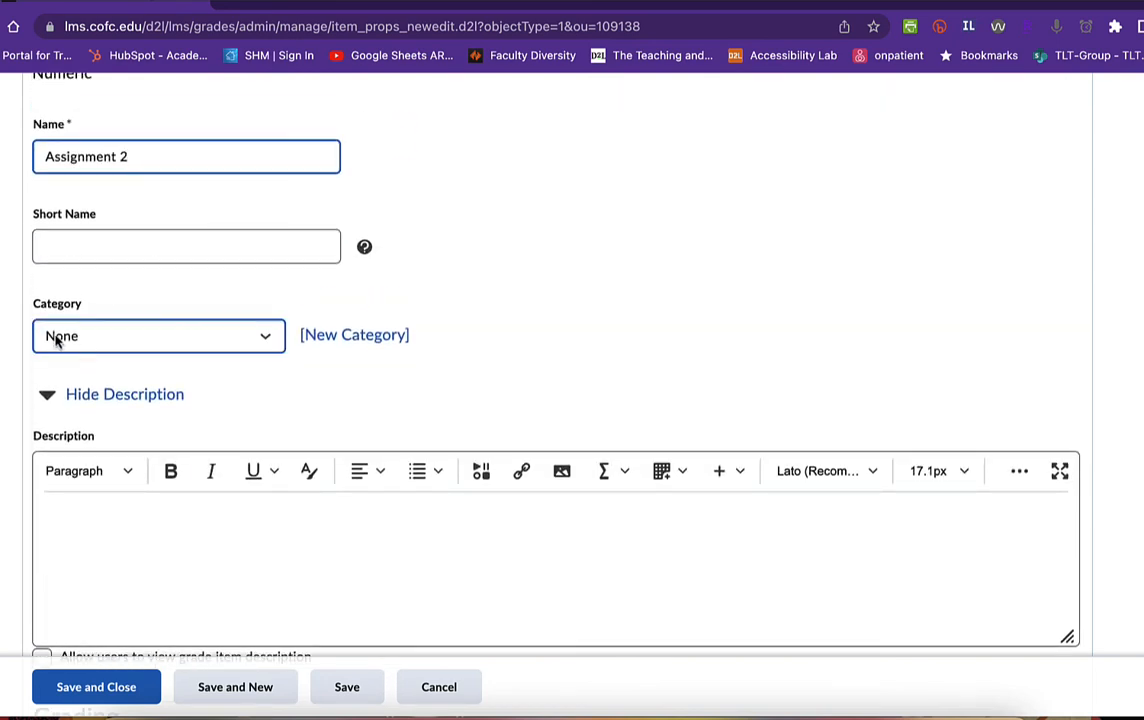
Assign the Assignment 2 grade item to the Assignments category.
scroll(268, 440, "down", 4)
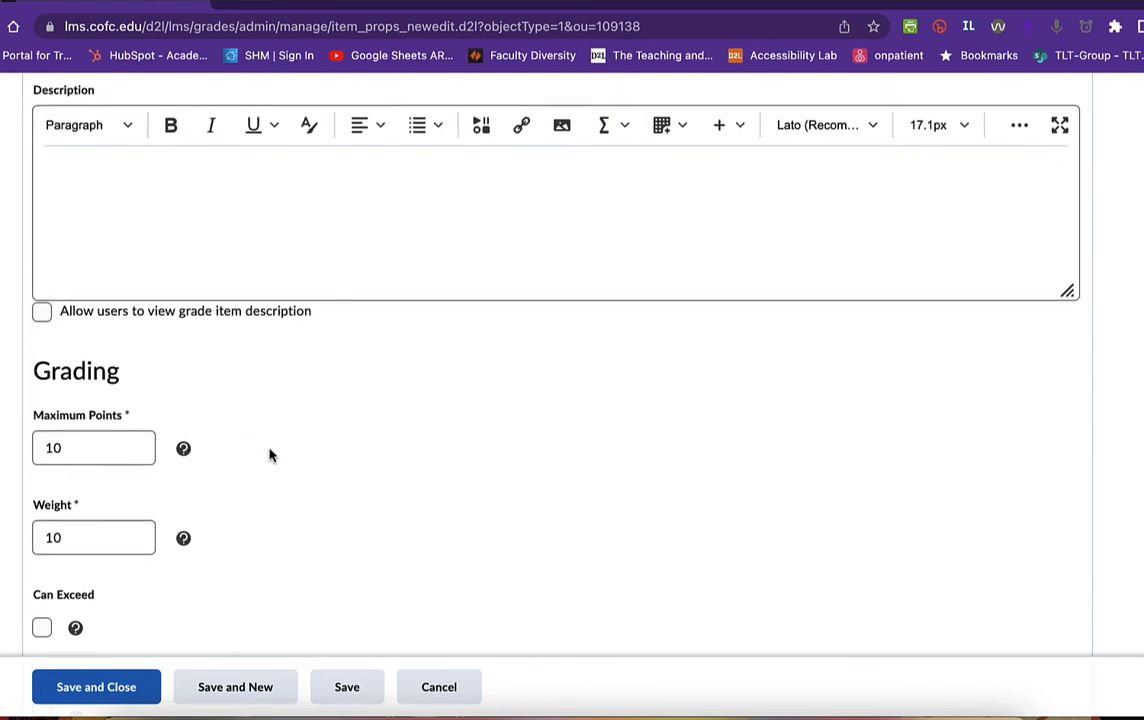
left_click(52, 533)
left_click_drag(64, 531, 13, 528)
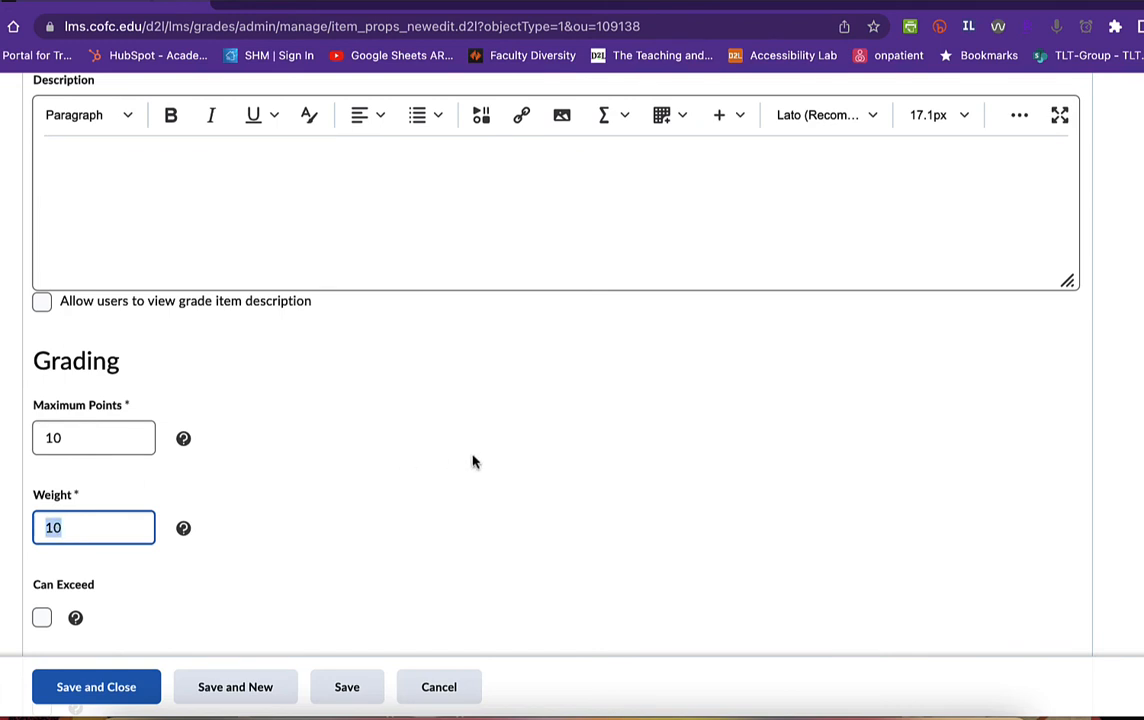
scroll(474, 462, "up", 4)
scroll(474, 462, "up", 1)
left_click(199, 498)
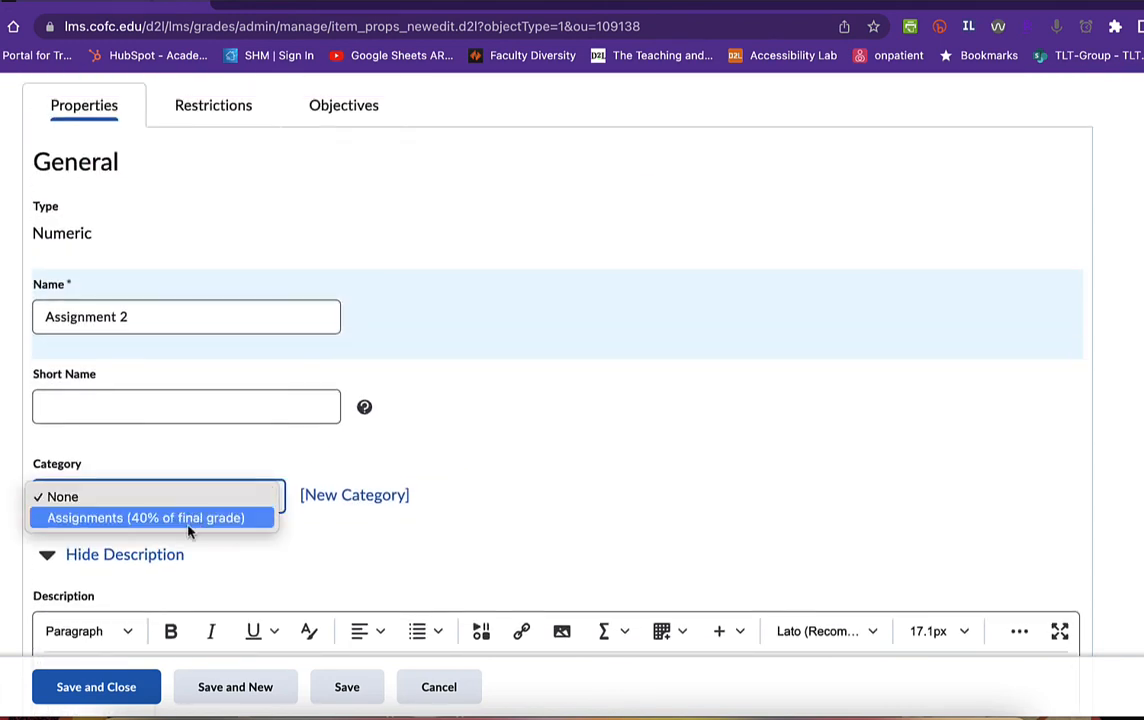
left_click(188, 533)
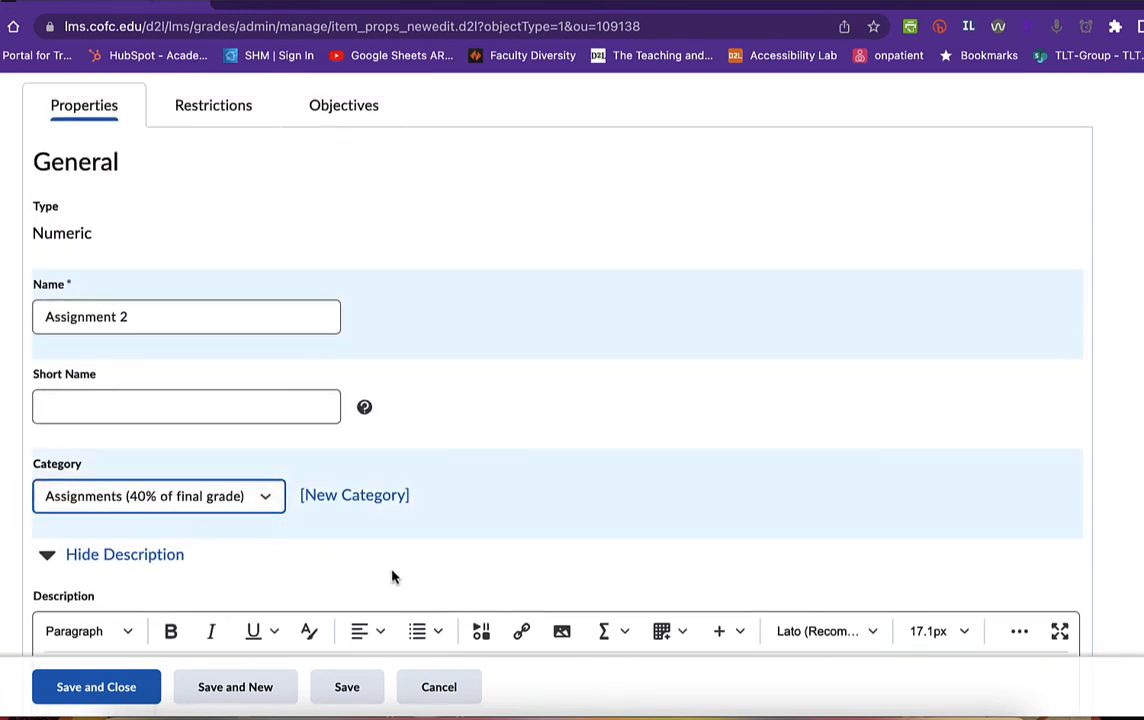
Set the maximum points of Assignment 2 to 80, and save and close the grade item.
scroll(392, 576, "down", 2)
scroll(392, 576, "down", 5)
left_click(112, 316)
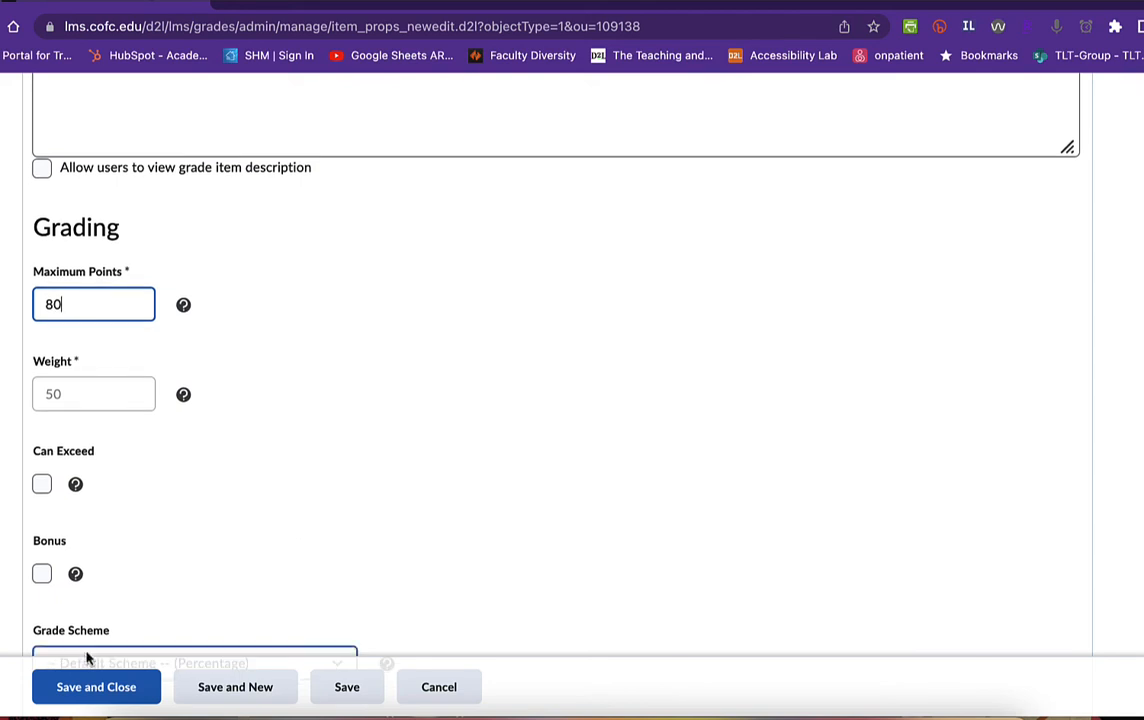
left_click(100, 687)
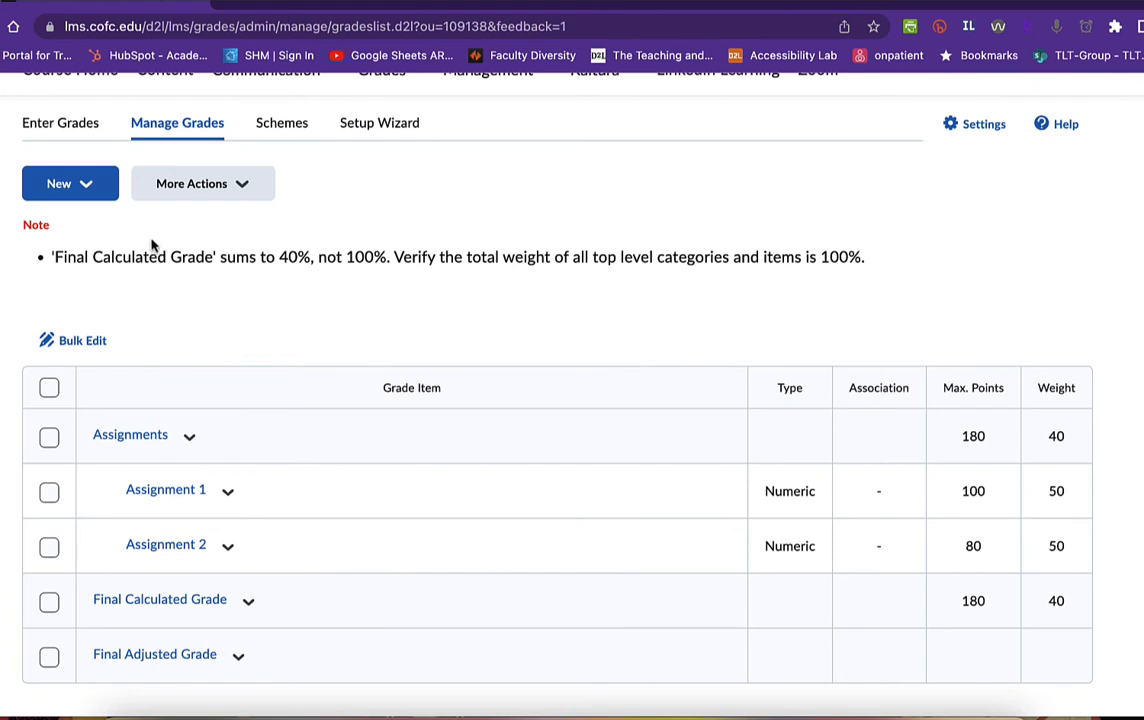
Start a new numeric grade item and name it Final Exam.
left_click(87, 185)
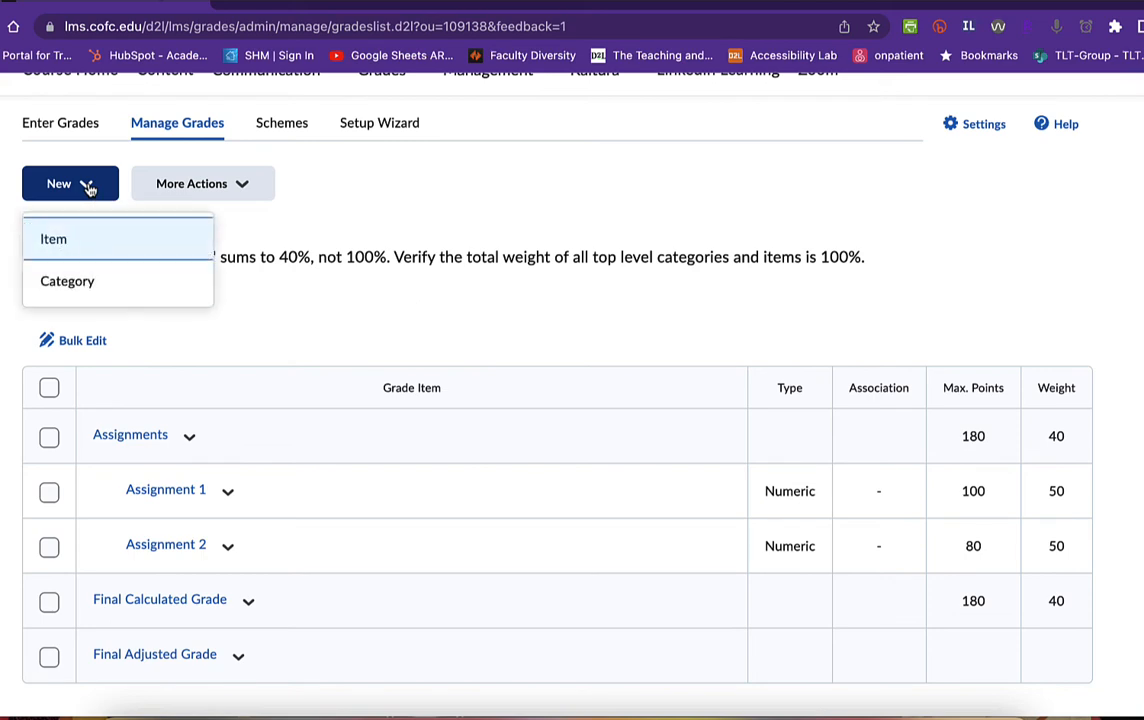
left_click(60, 243)
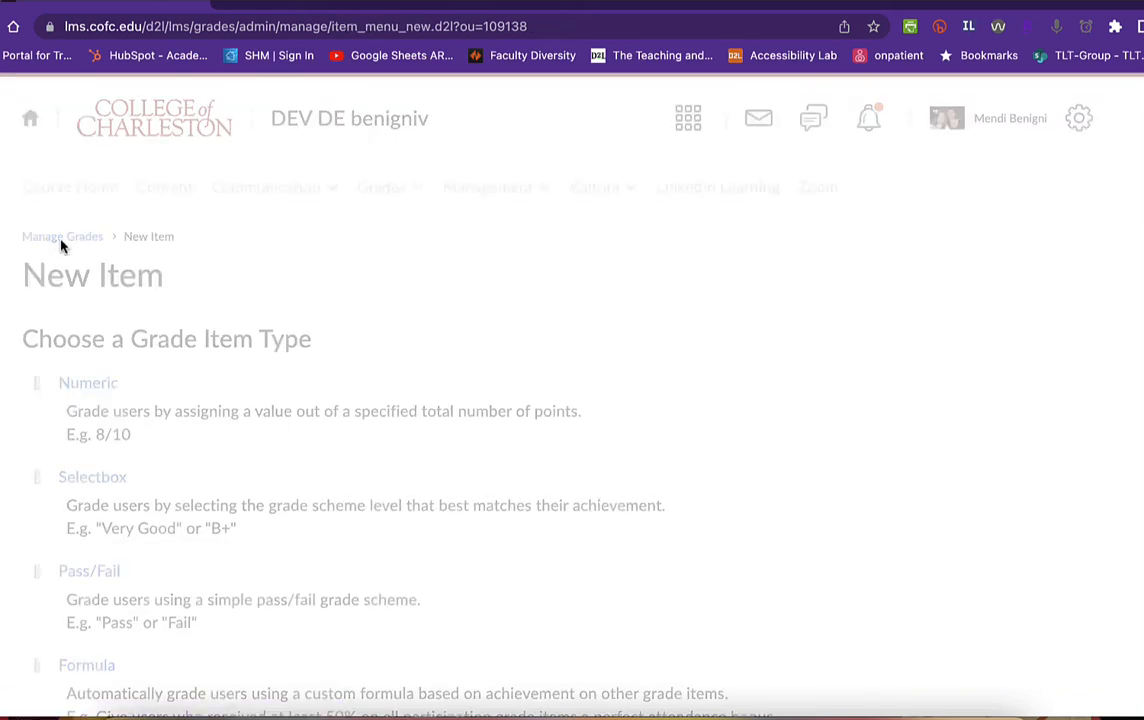
left_click(88, 386)
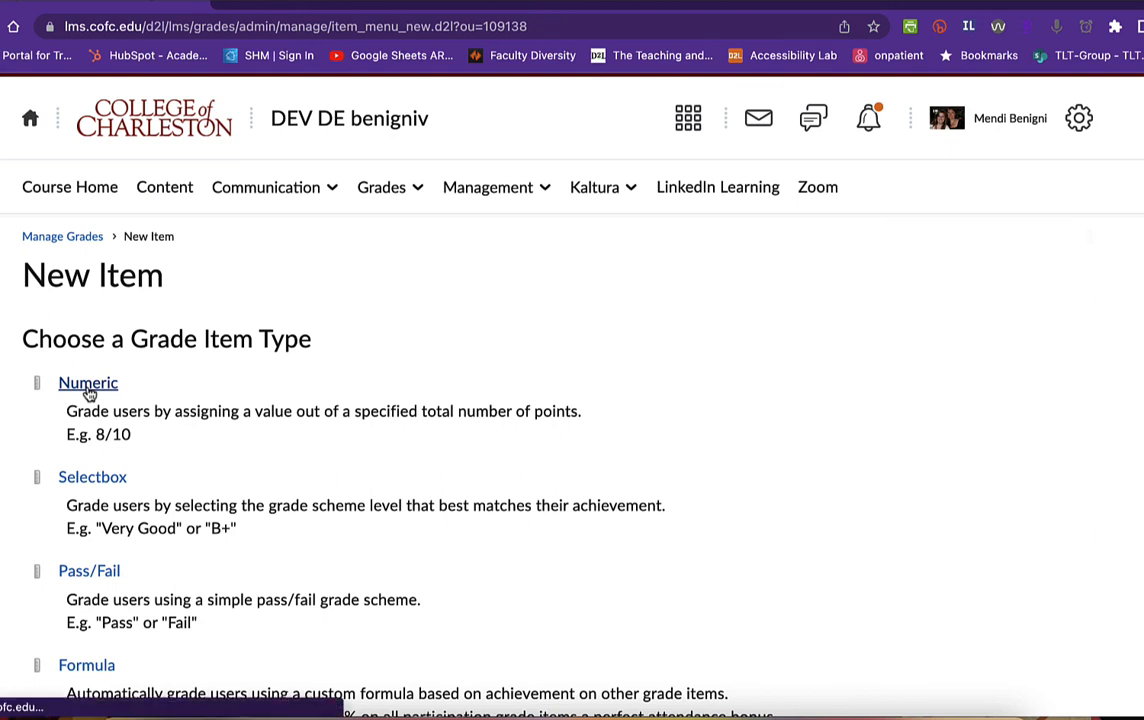
type("Final")
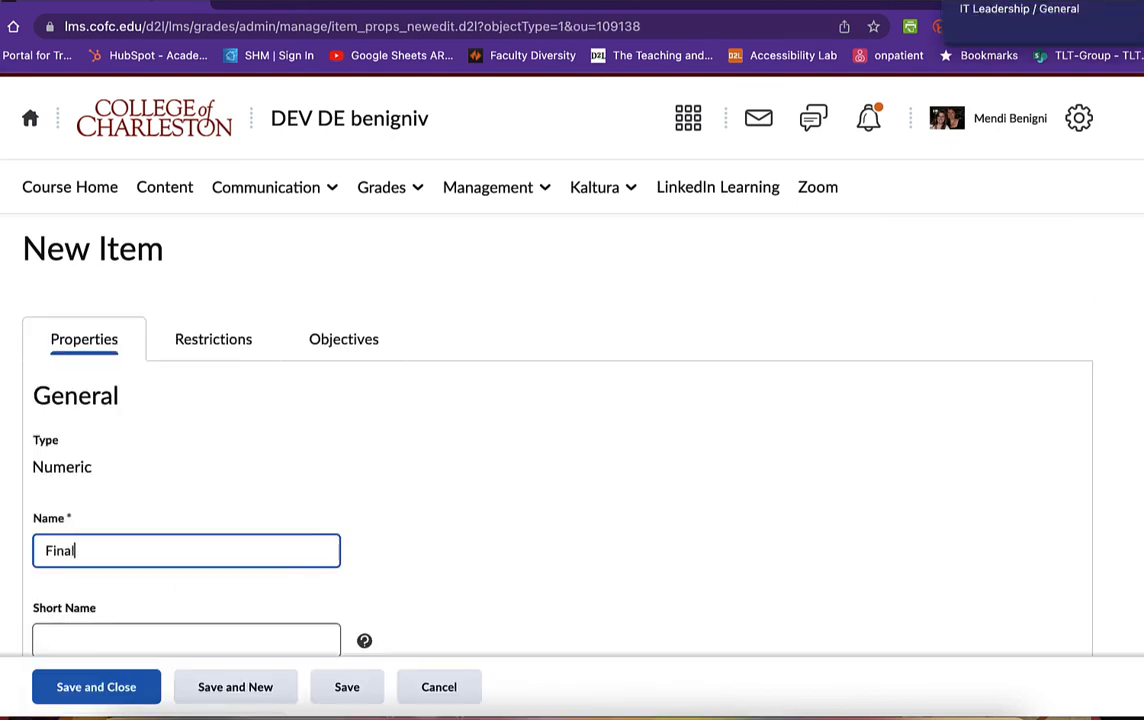
type(" Exam")
Set the Final Exam's maximum points to 100 and its weight to 60, leaving it outside any category, and save and close it.
scroll(120, 355, "down", 5)
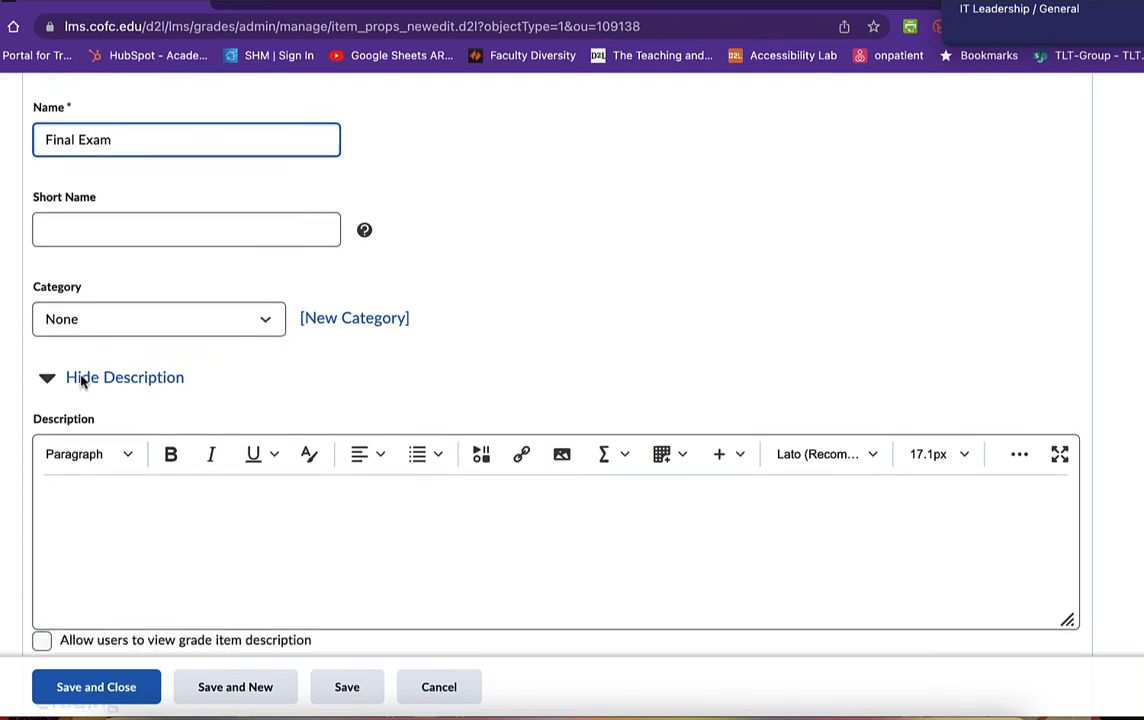
scroll(83, 381, "down", 6)
left_click(82, 380)
left_click(73, 214)
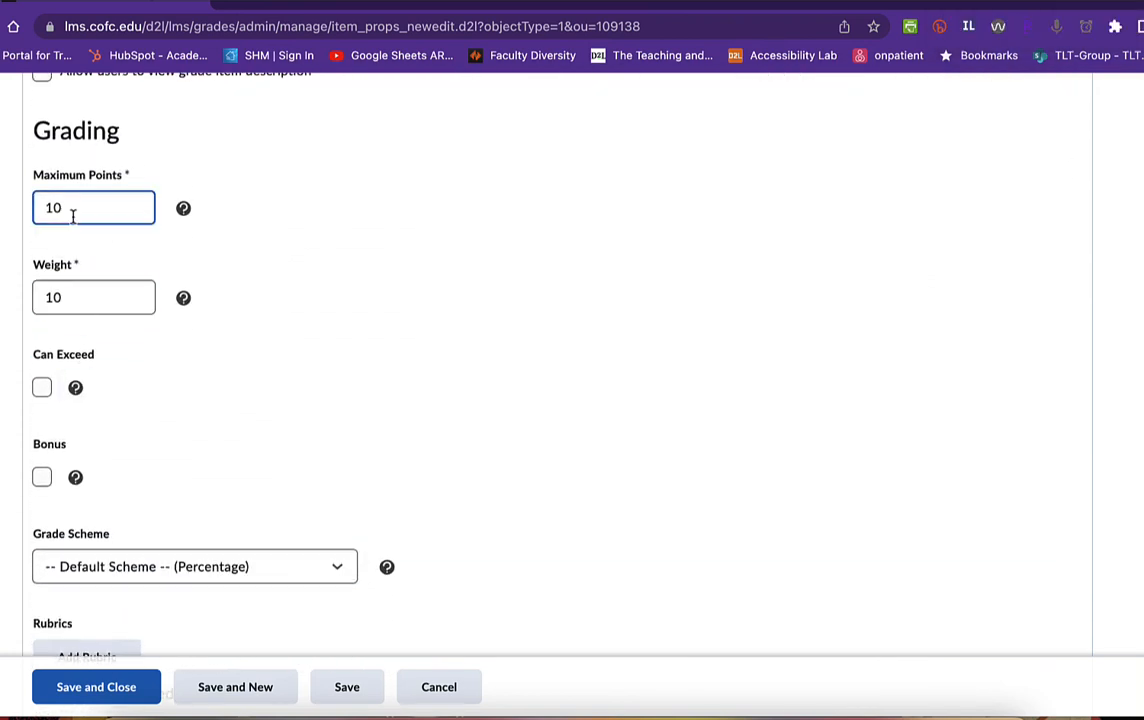
type("100")
left_click(82, 296)
left_click_drag(82, 296, 12, 294)
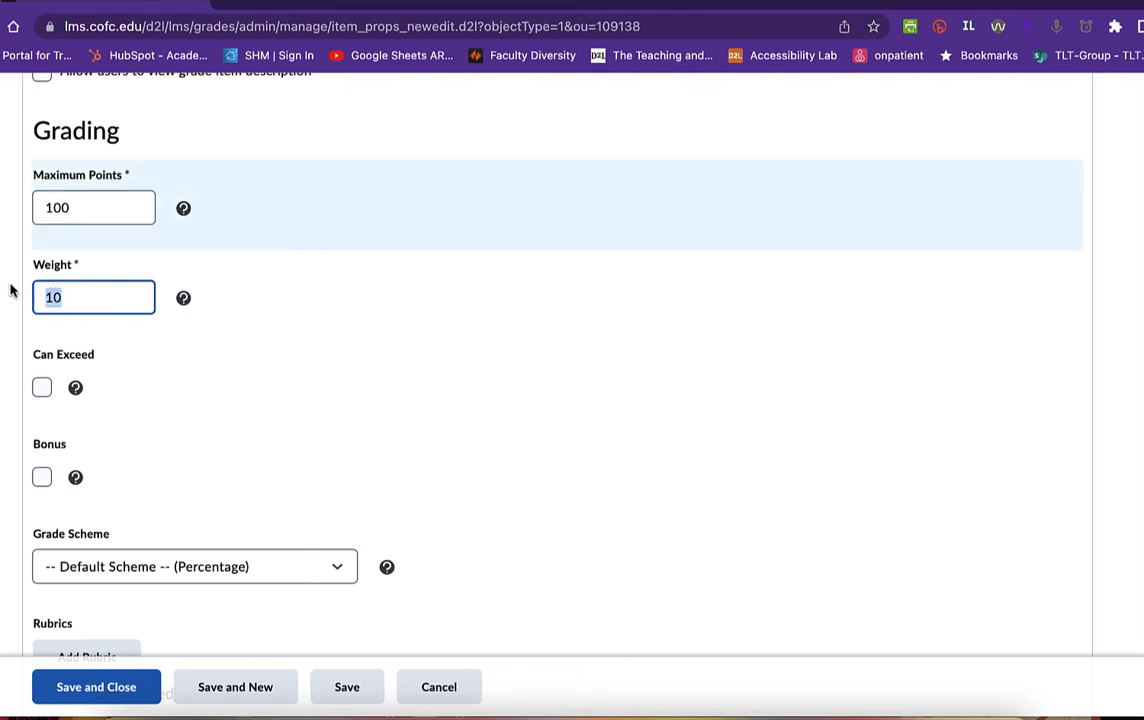
type("6")
scroll(327, 492, "down", 1)
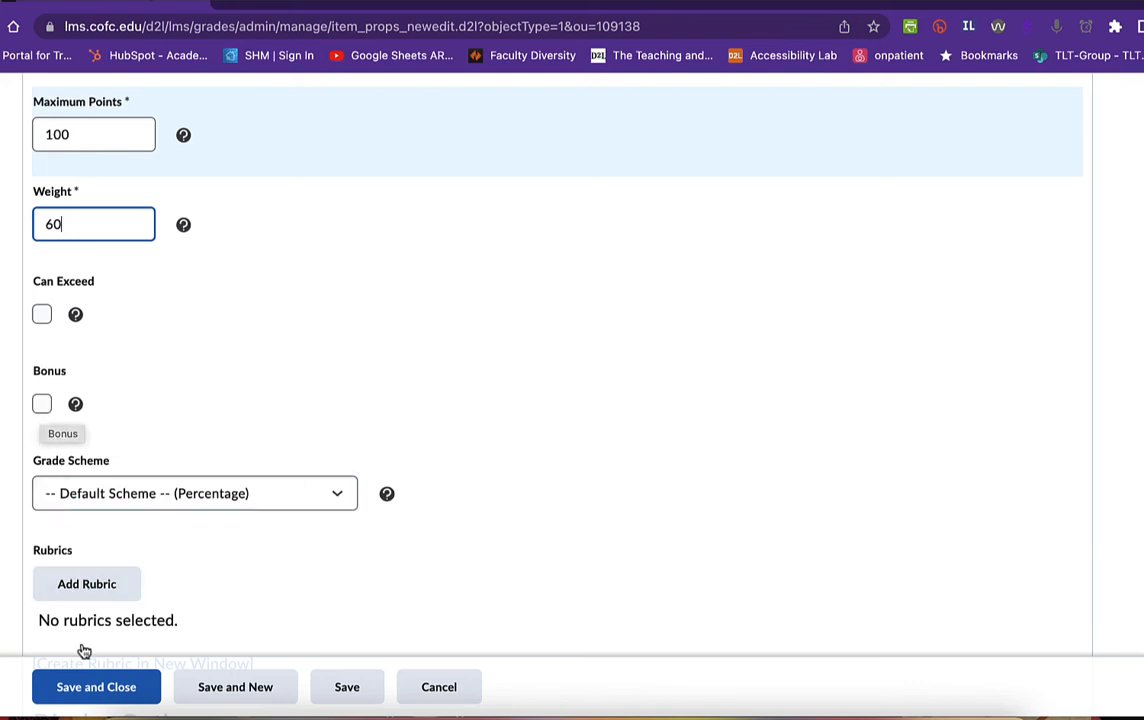
left_click(88, 700)
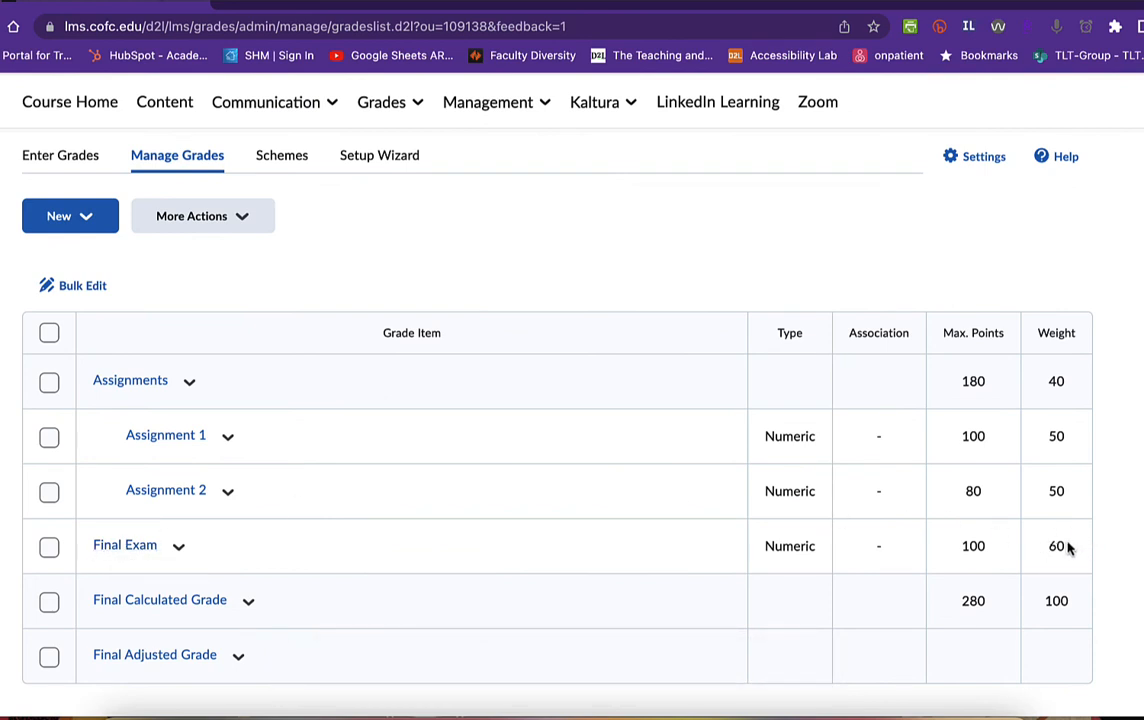
Go to grade entry, give the listed student 90 out of 100 for Assignment 1, and save and close the grades.
scroll(333, 244, "up", 1)
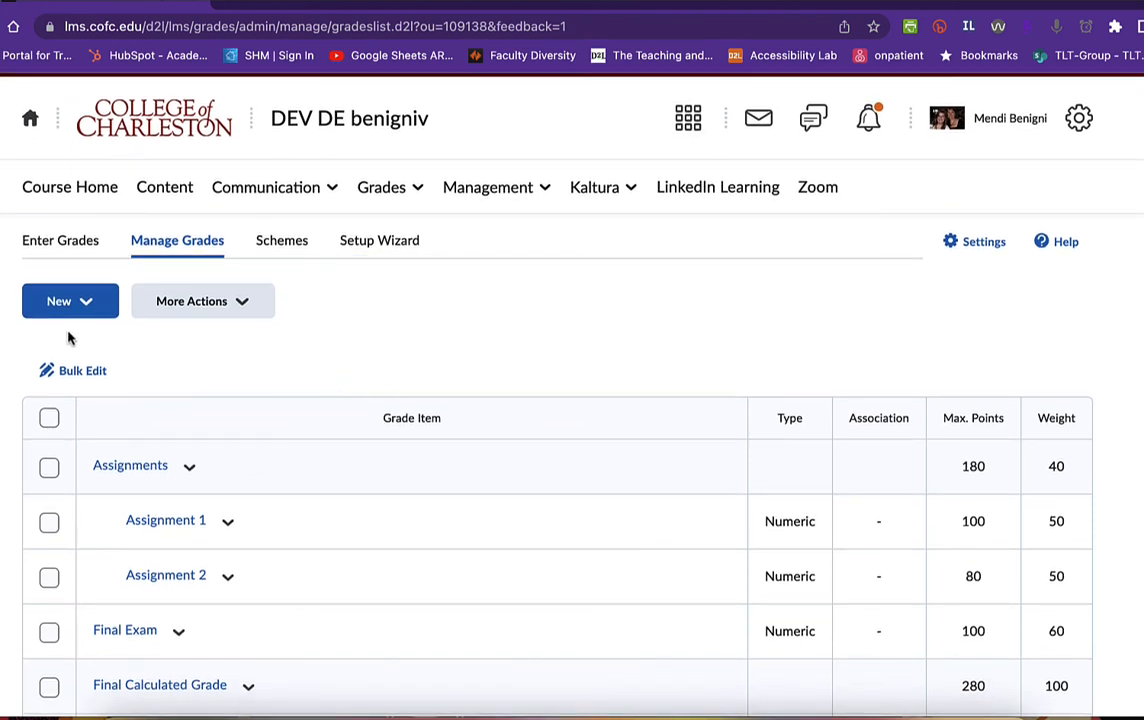
scroll(710, 475, "down", 1)
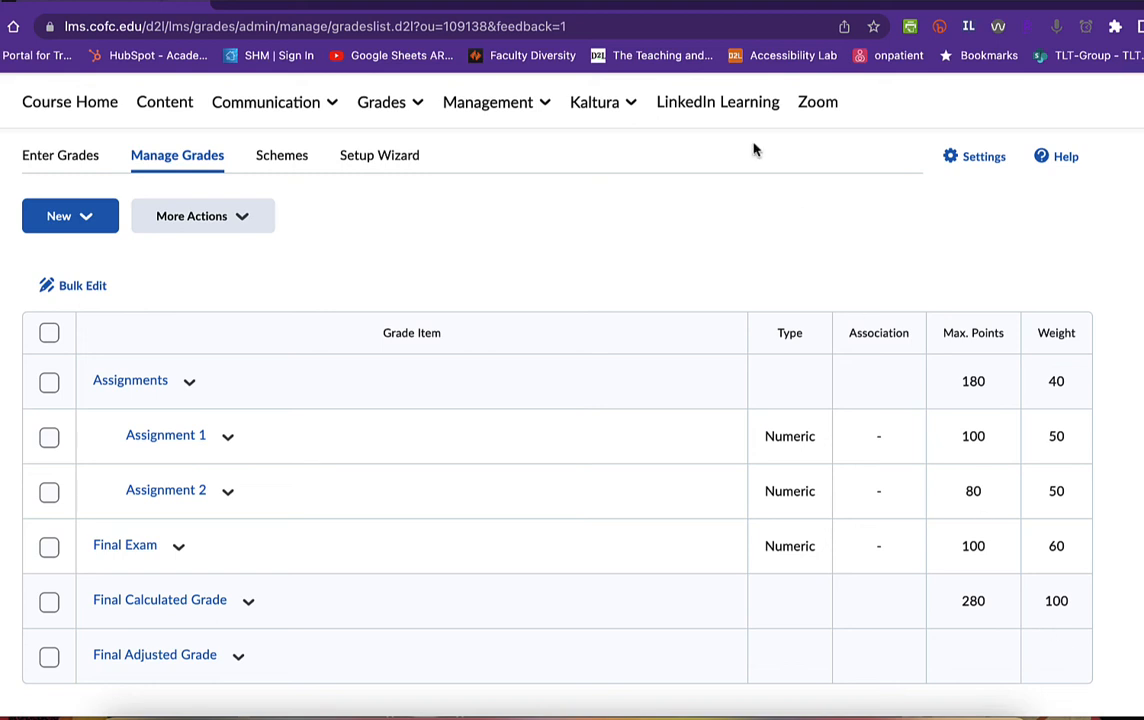
scroll(391, 242, "up", 1)
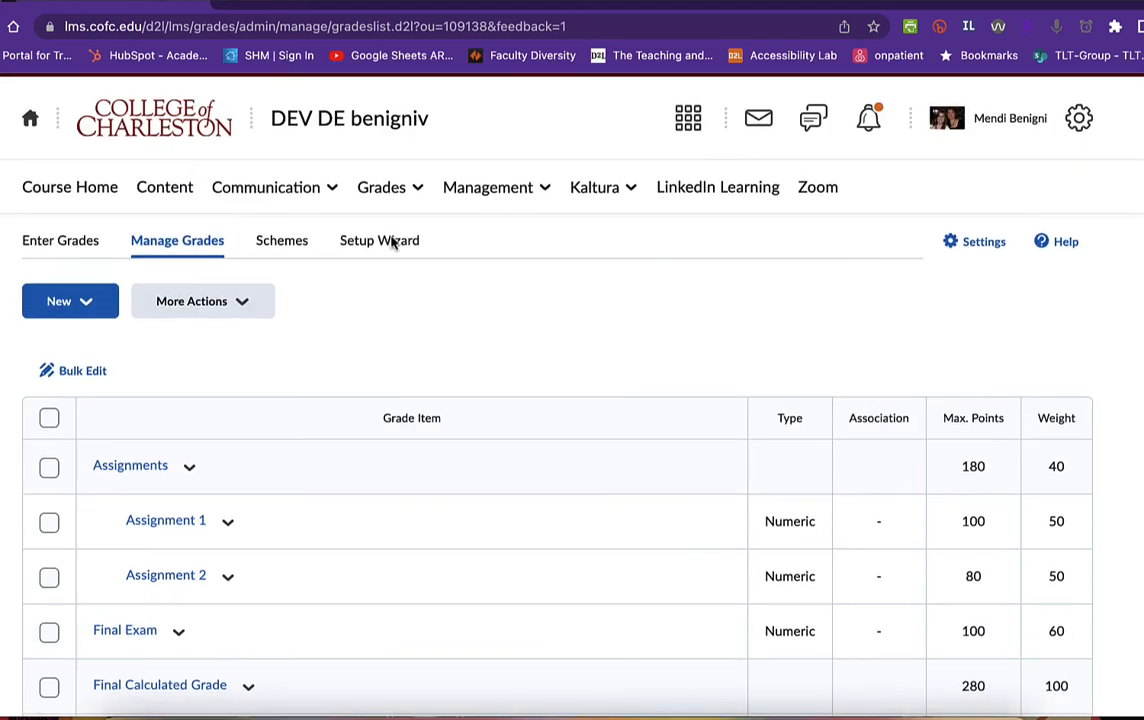
left_click(54, 248)
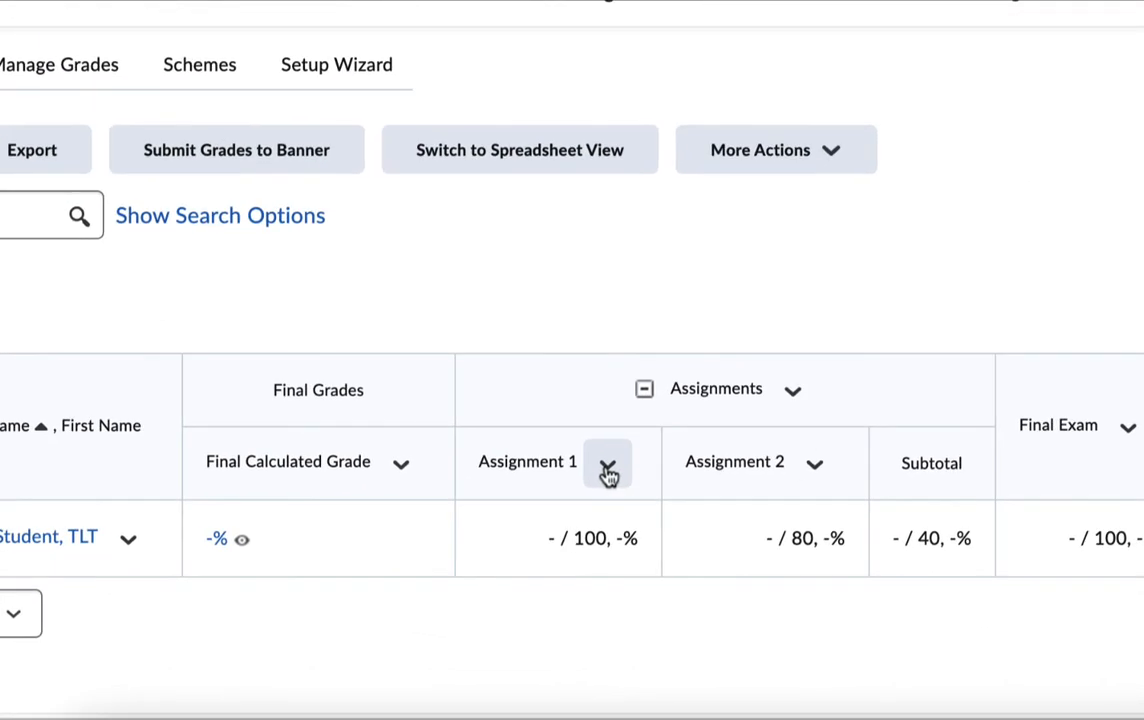
left_click(607, 468)
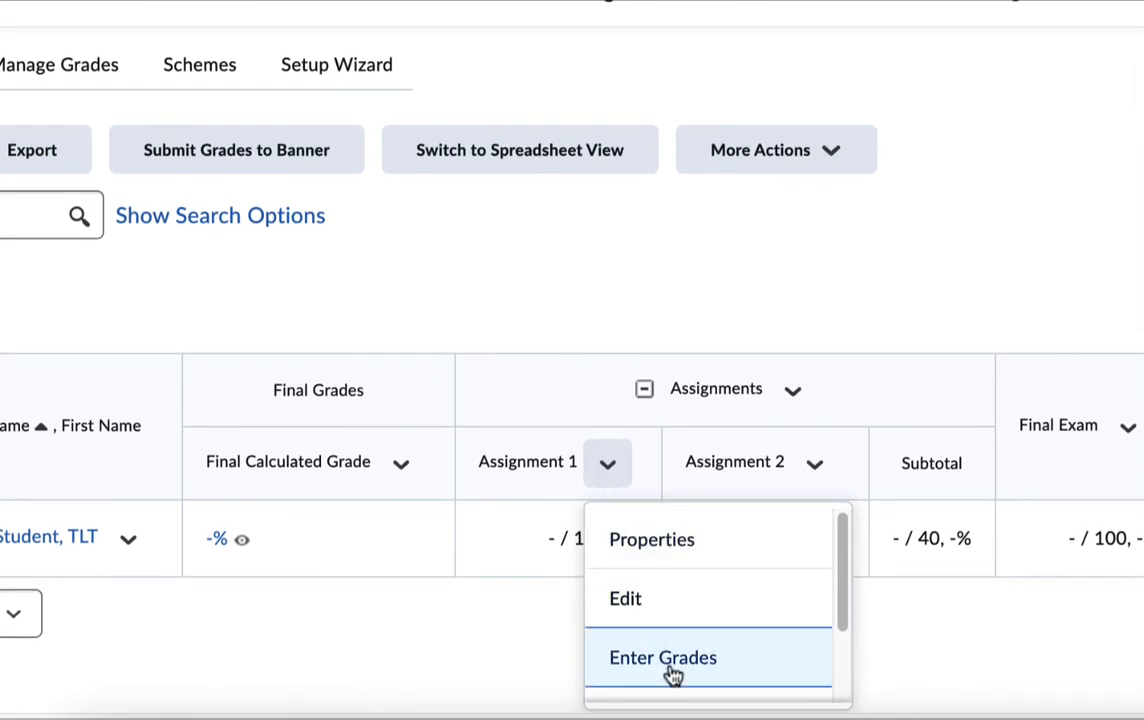
left_click(715, 668)
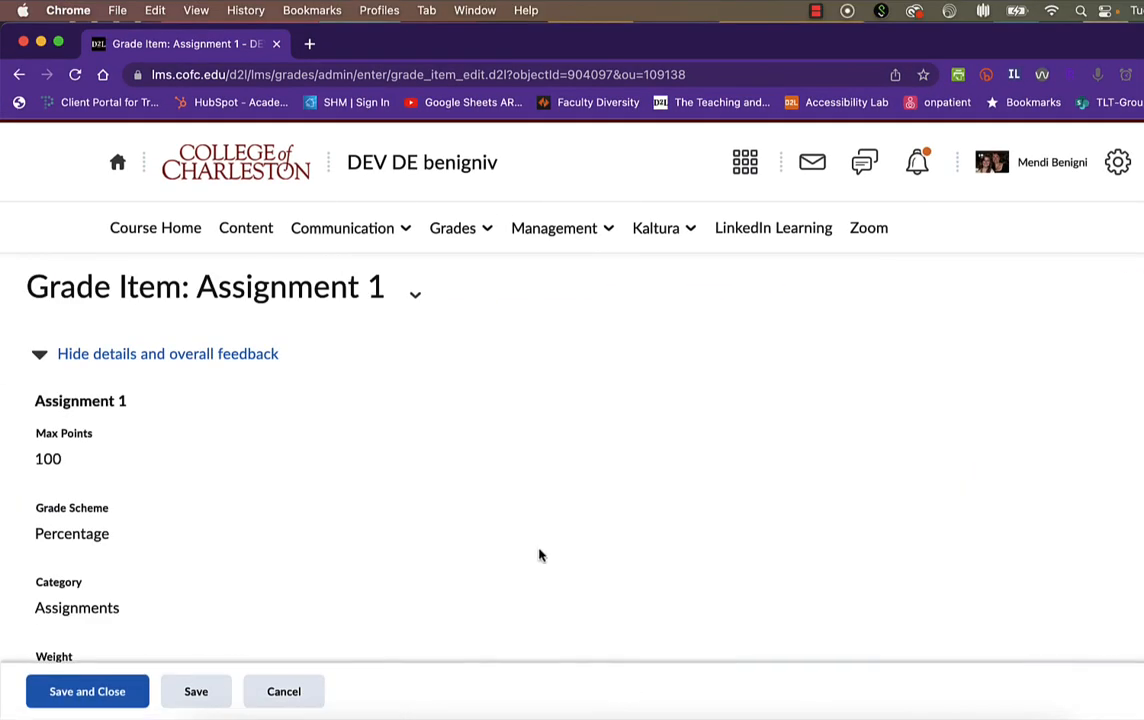
scroll(539, 554, "down", 10)
left_click(470, 557)
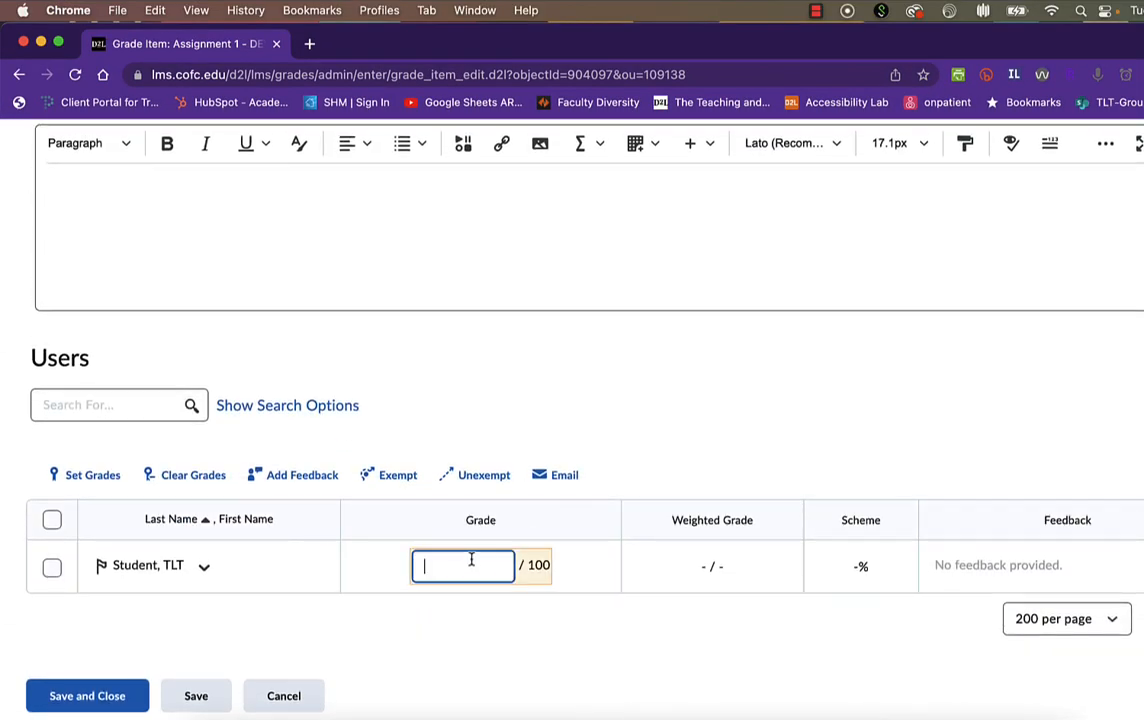
type("90")
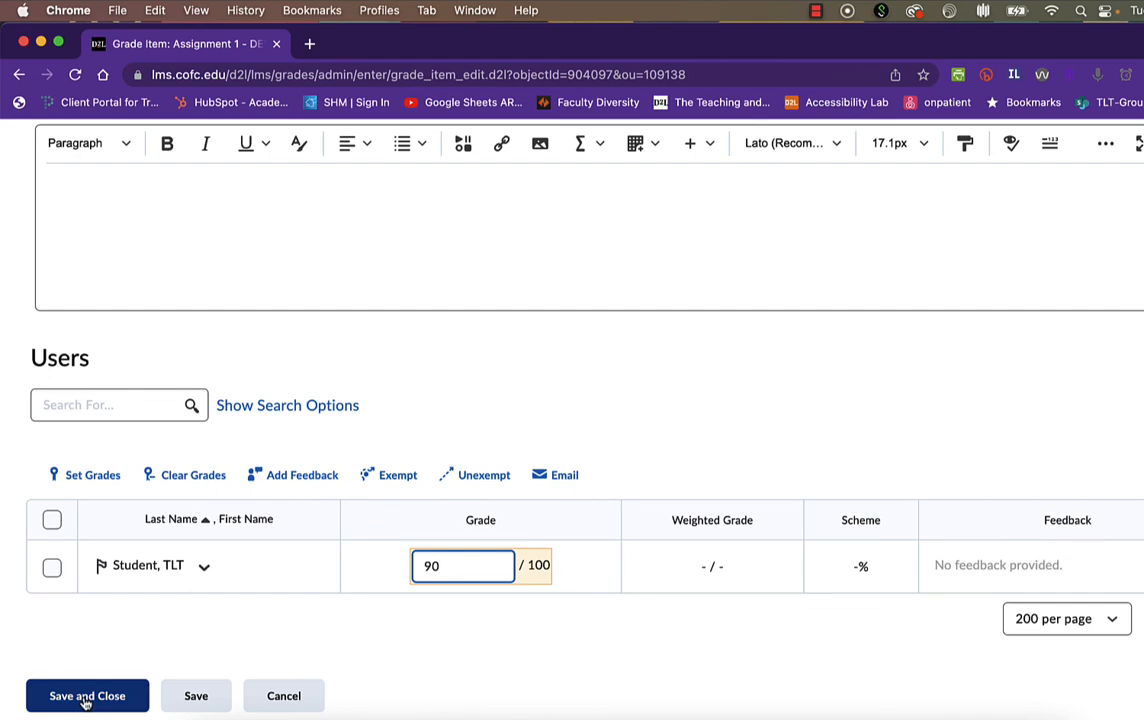
left_click(85, 697)
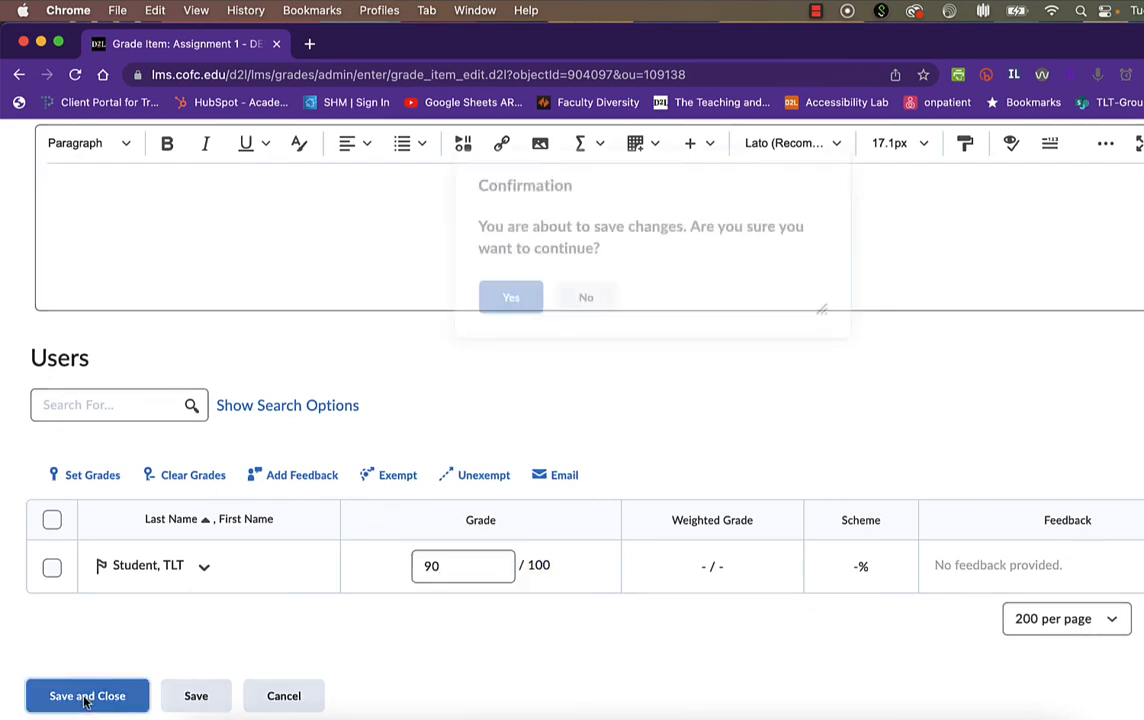
left_click(514, 328)
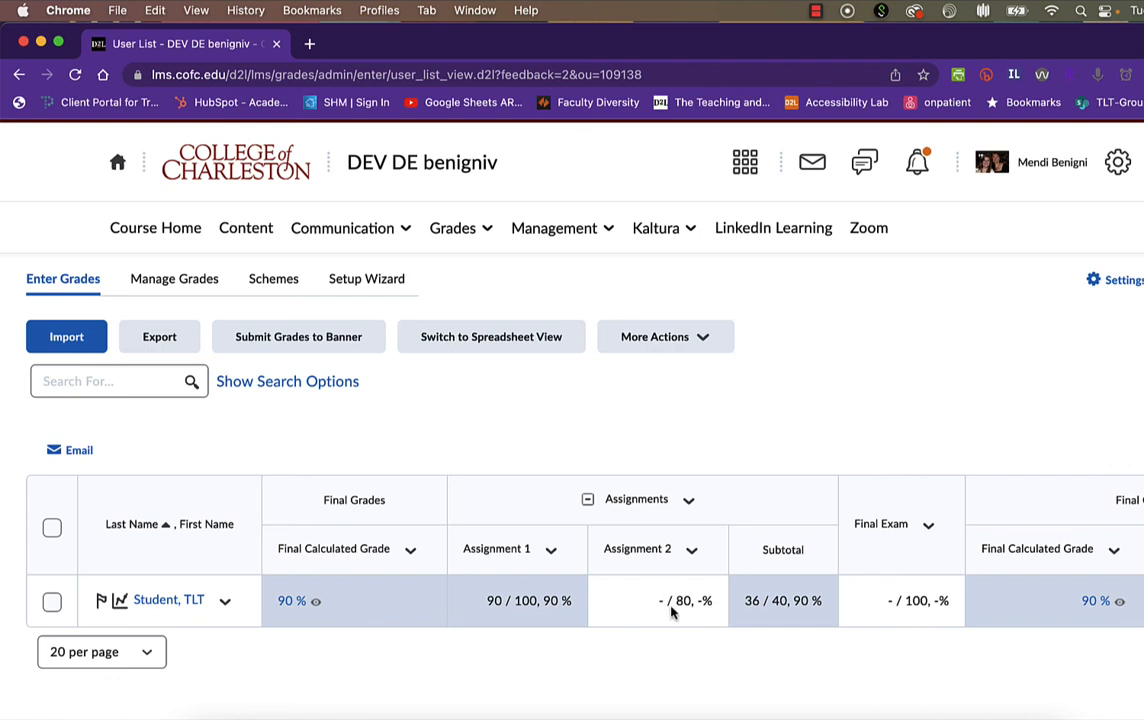
Enter a grade of 0 out of 80 for the student in Assignment 2, and save and close the grades.
left_click(691, 555)
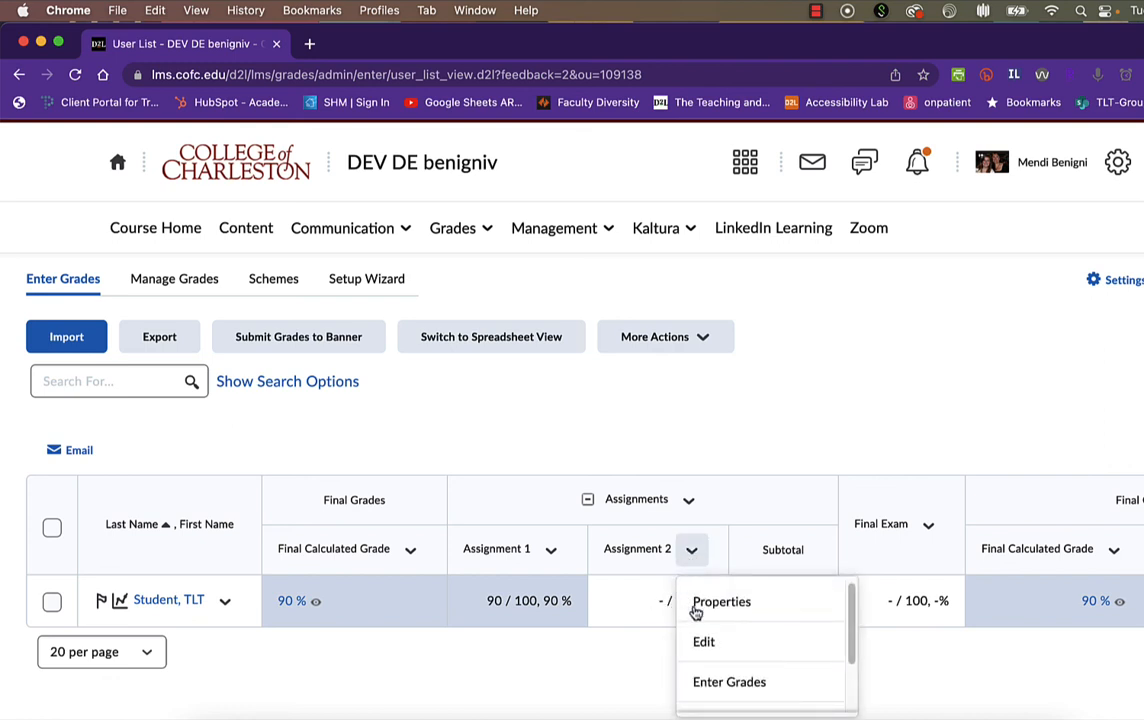
left_click(713, 682)
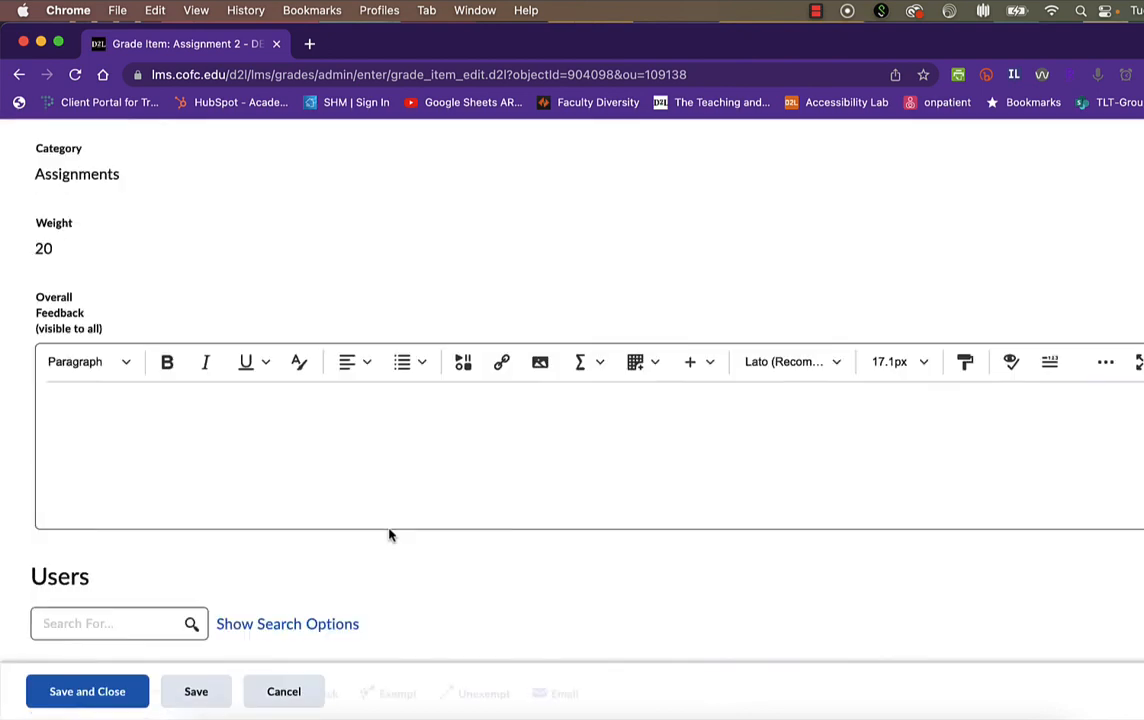
type("0")
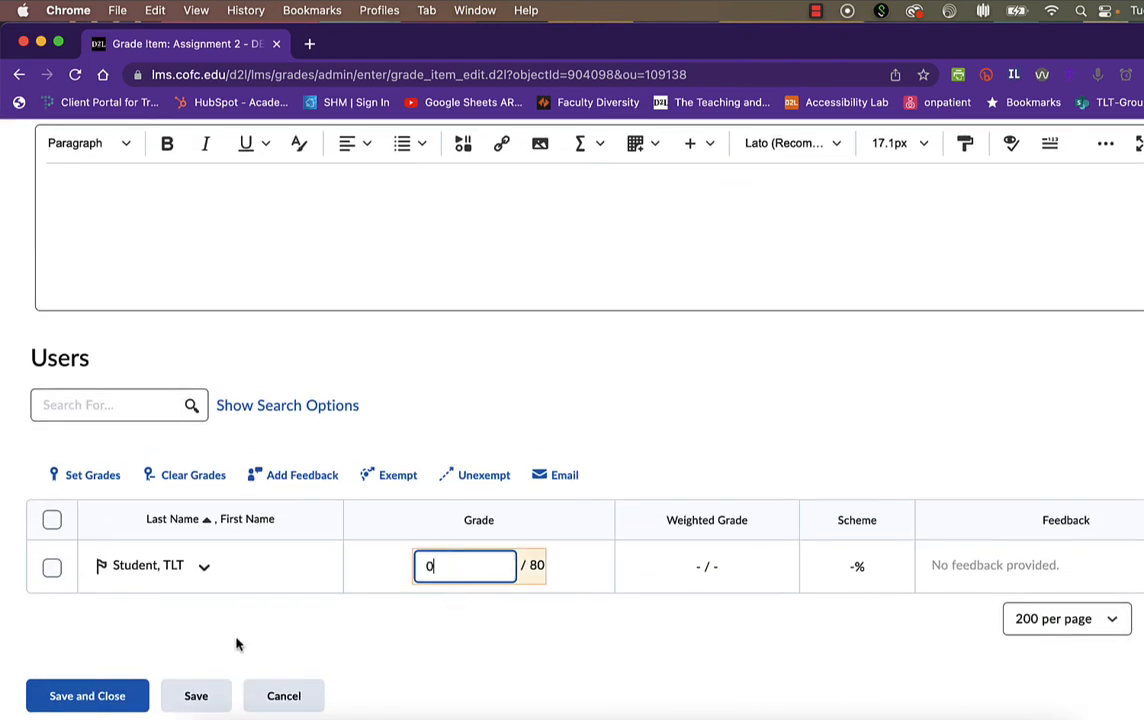
left_click(60, 697)
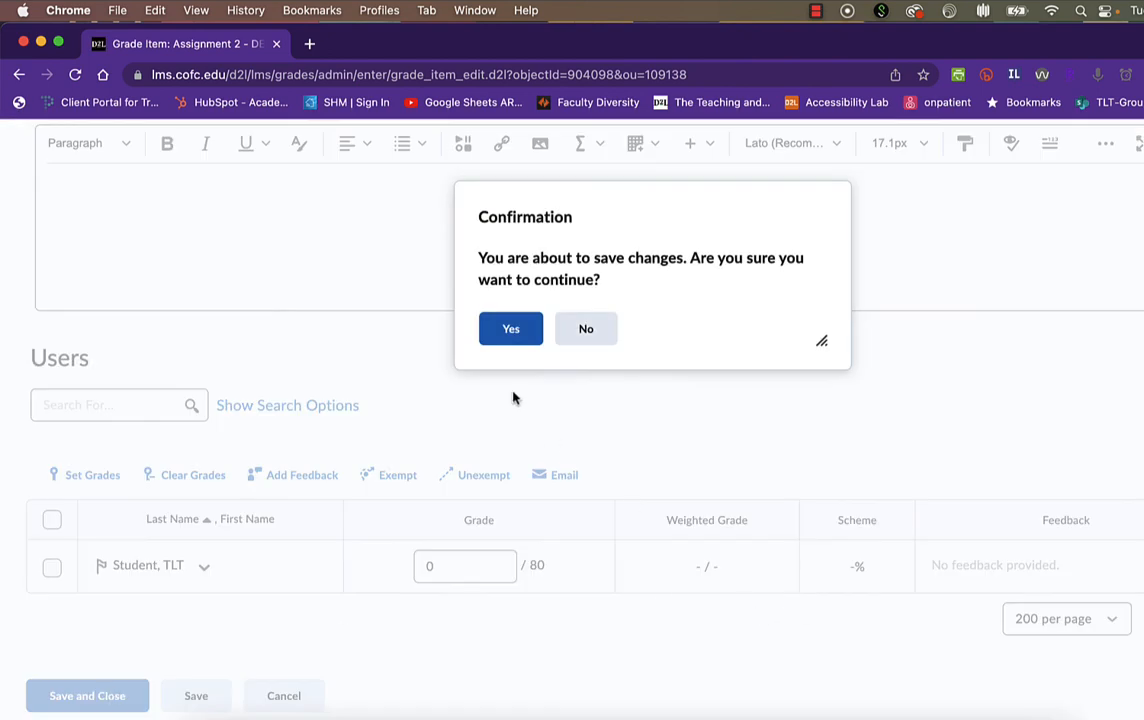
left_click(507, 335)
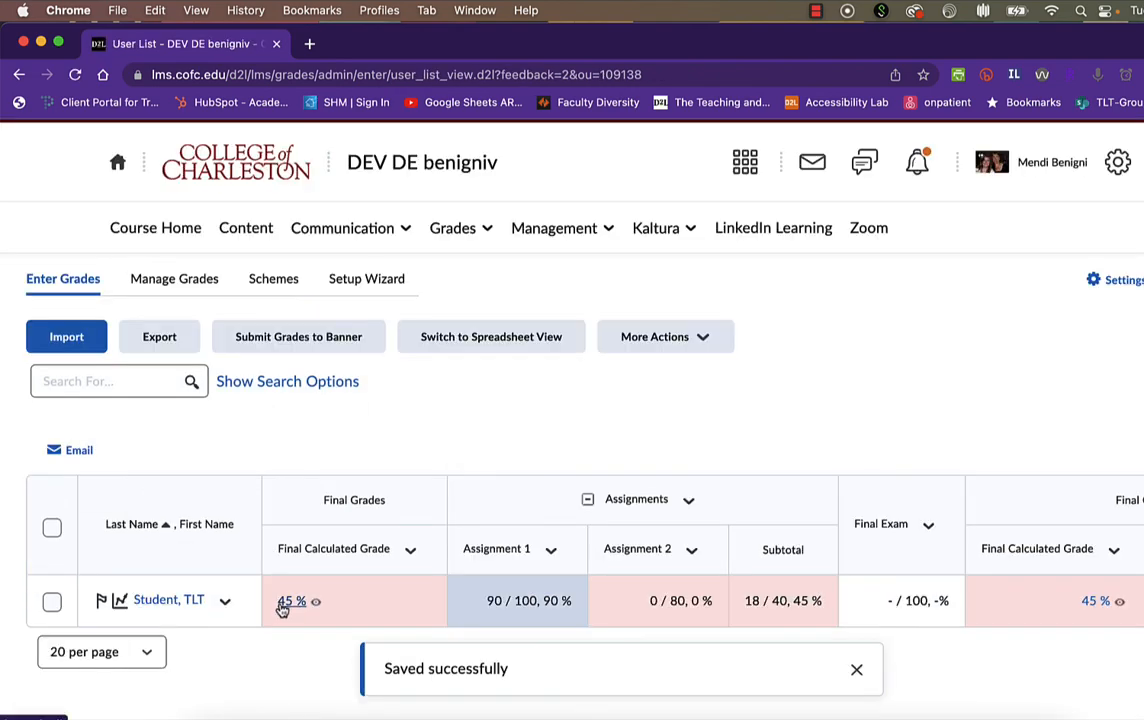